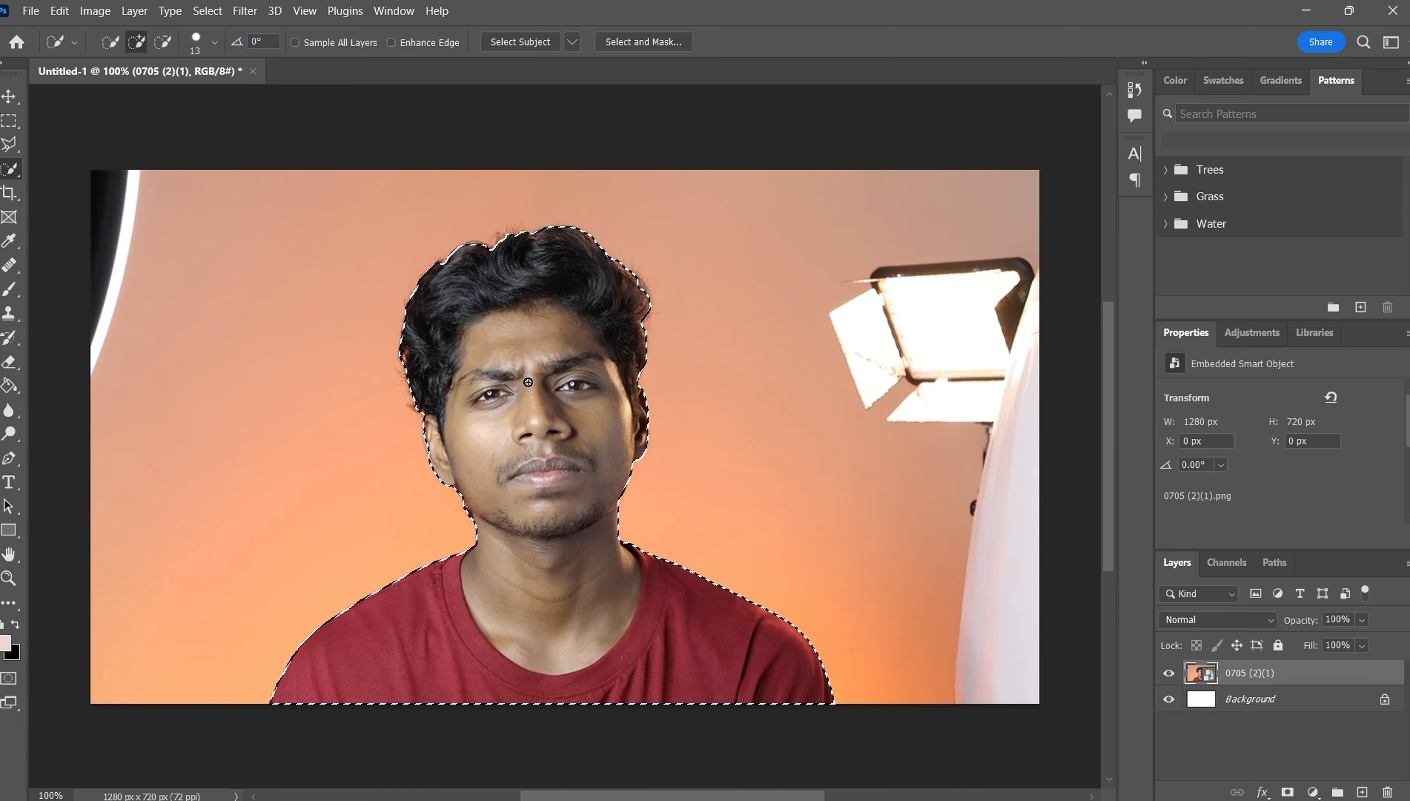
- Refine the man's selection in Select and Mask with radius 9 px, feather 0.7 px and shift edge -3%, output to Selection
{"action": "left_click", "coordinate": [657, 45]}
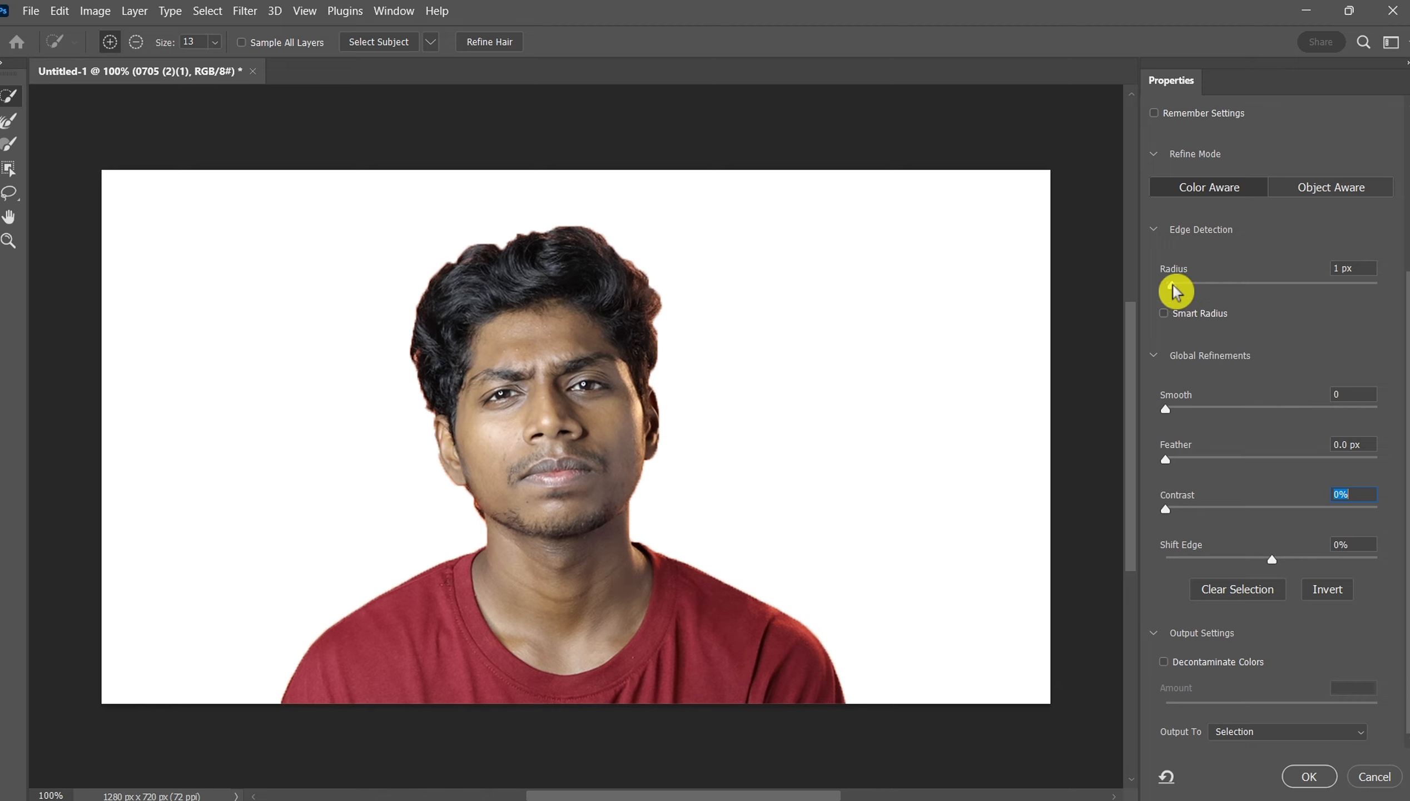
{"action": "left_click_drag", "start_coordinate": [1169, 287], "coordinate": [1248, 317]}
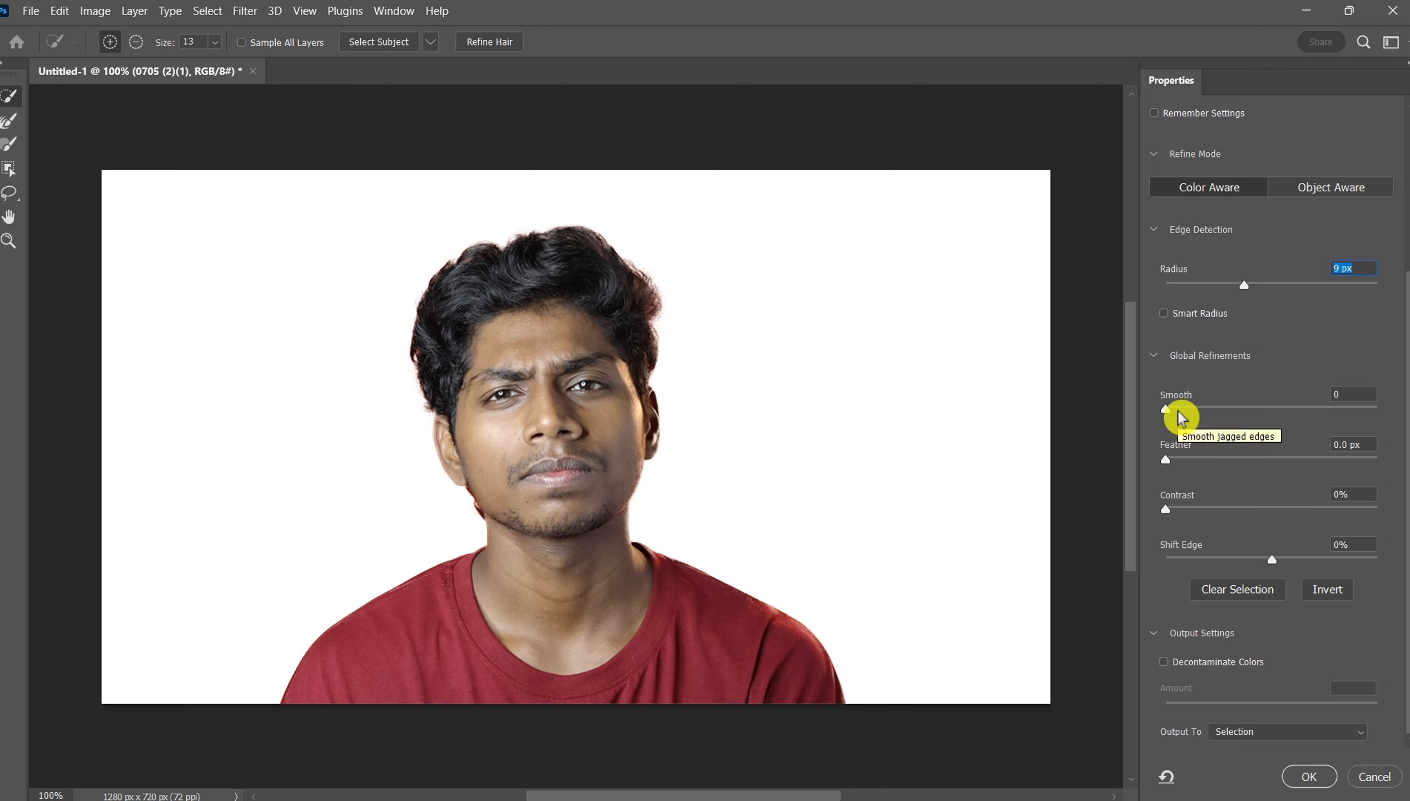
{"action": "left_click_drag", "start_coordinate": [1179, 413], "coordinate": [1105, 520]}
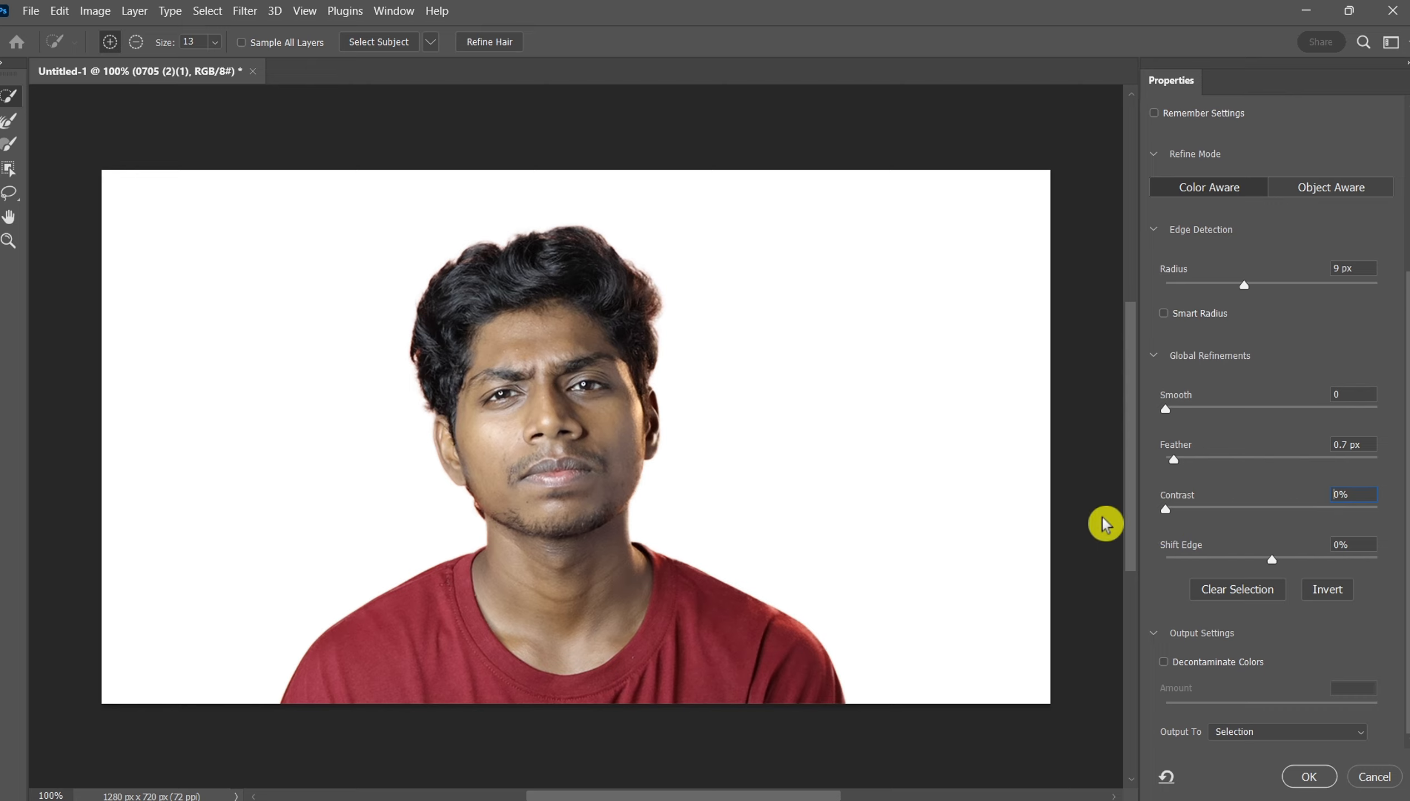
{"action": "left_click_drag", "start_coordinate": [1272, 560], "coordinate": [1270, 654]}
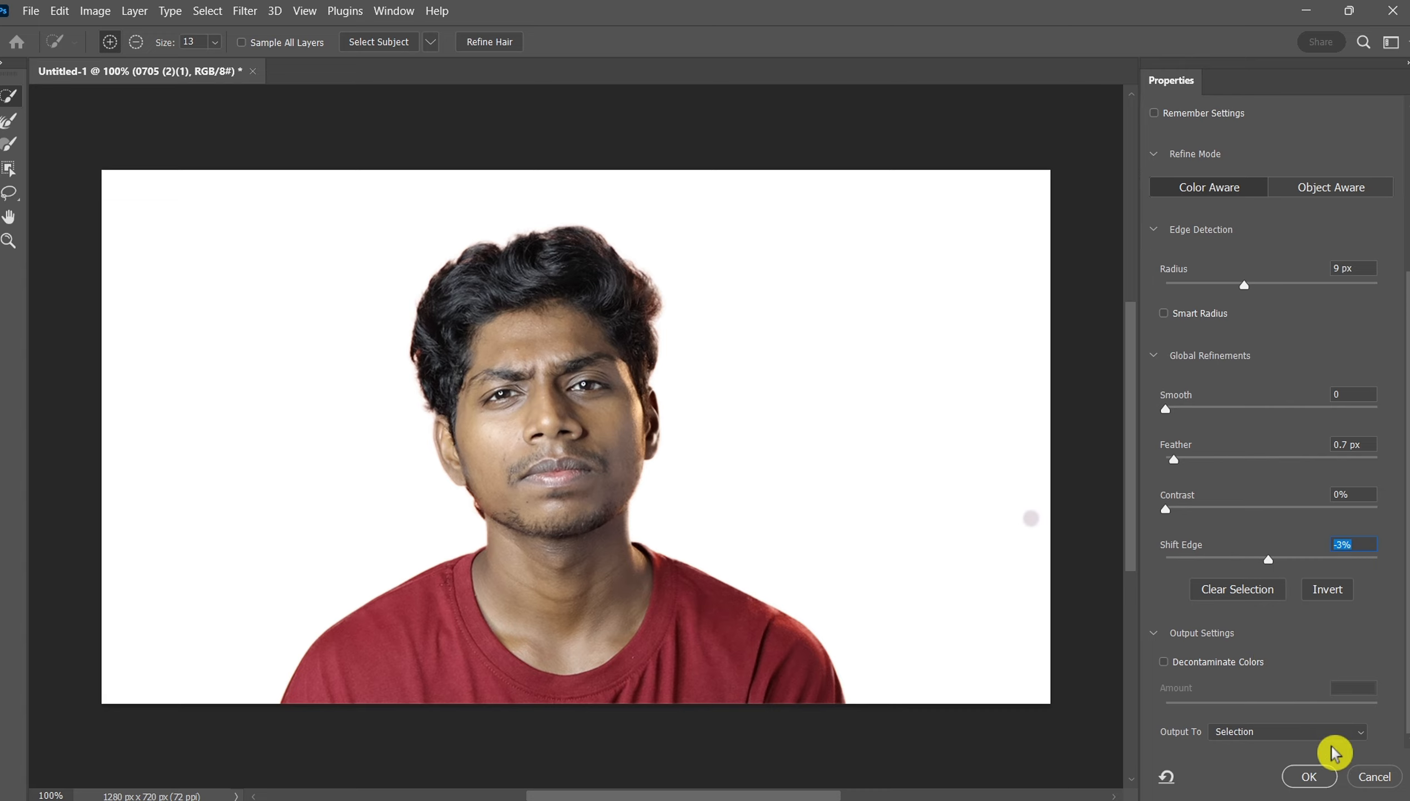
{"action": "left_click", "coordinate": [1306, 779]}
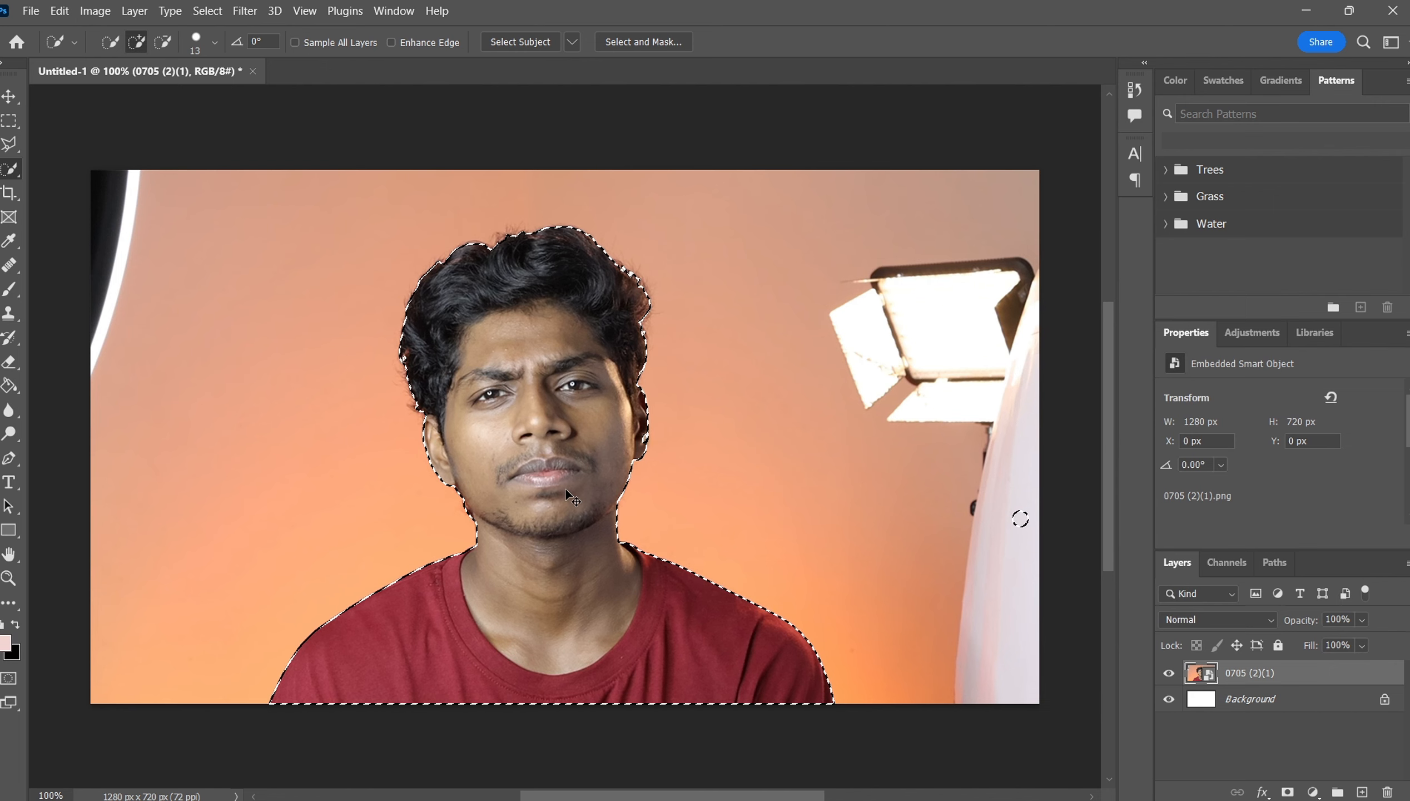
- Copy the selected man to a new layer and hide the original 0705 (2)(1) photo layer
{"action": "key", "text": "ctrl+j"}
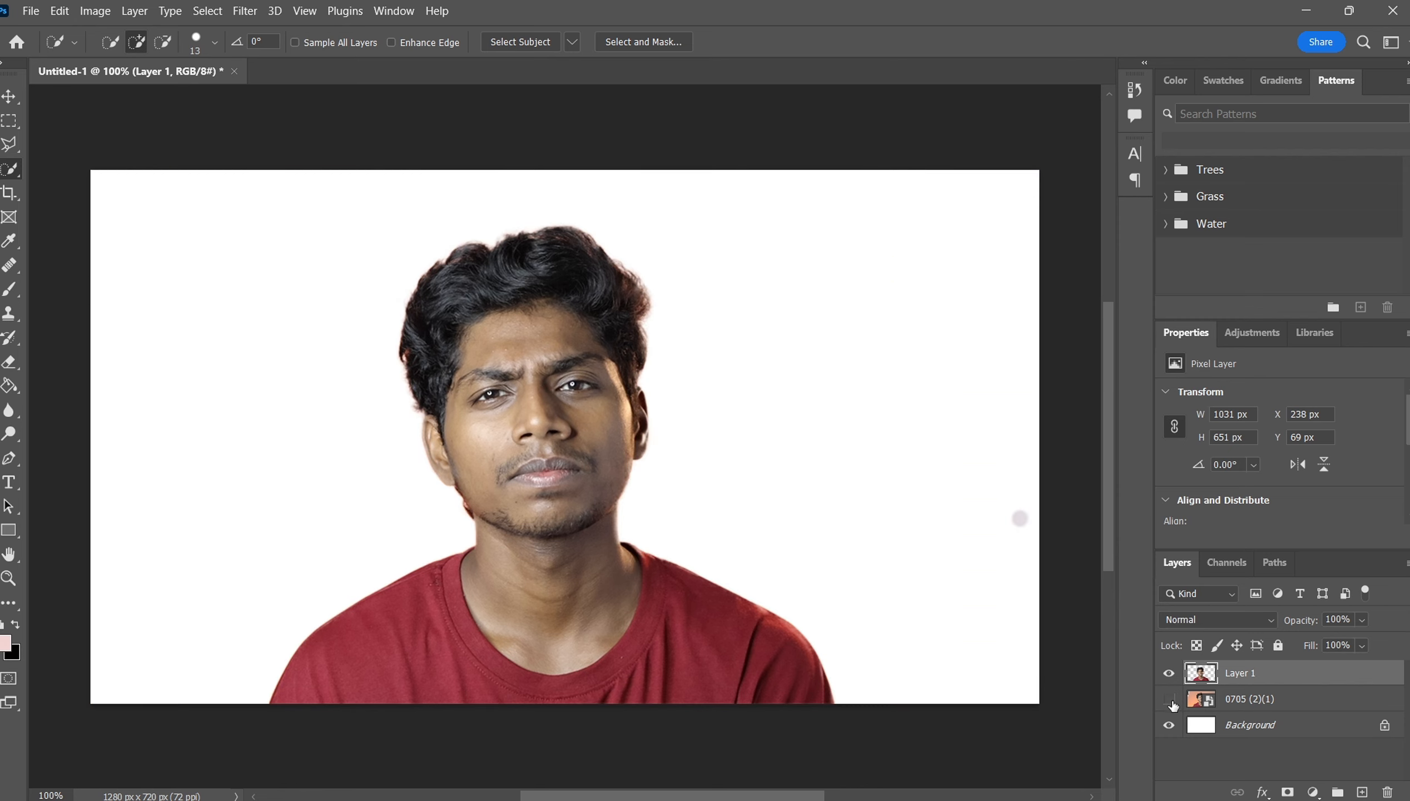
{"action": "left_click", "coordinate": [1172, 703]}
{"action": "left_click", "coordinate": [1172, 703]}
{"action": "left_click", "coordinate": [1171, 702]}
{"action": "left_click", "coordinate": [1172, 703]}
{"action": "left_click", "coordinate": [1172, 703]}
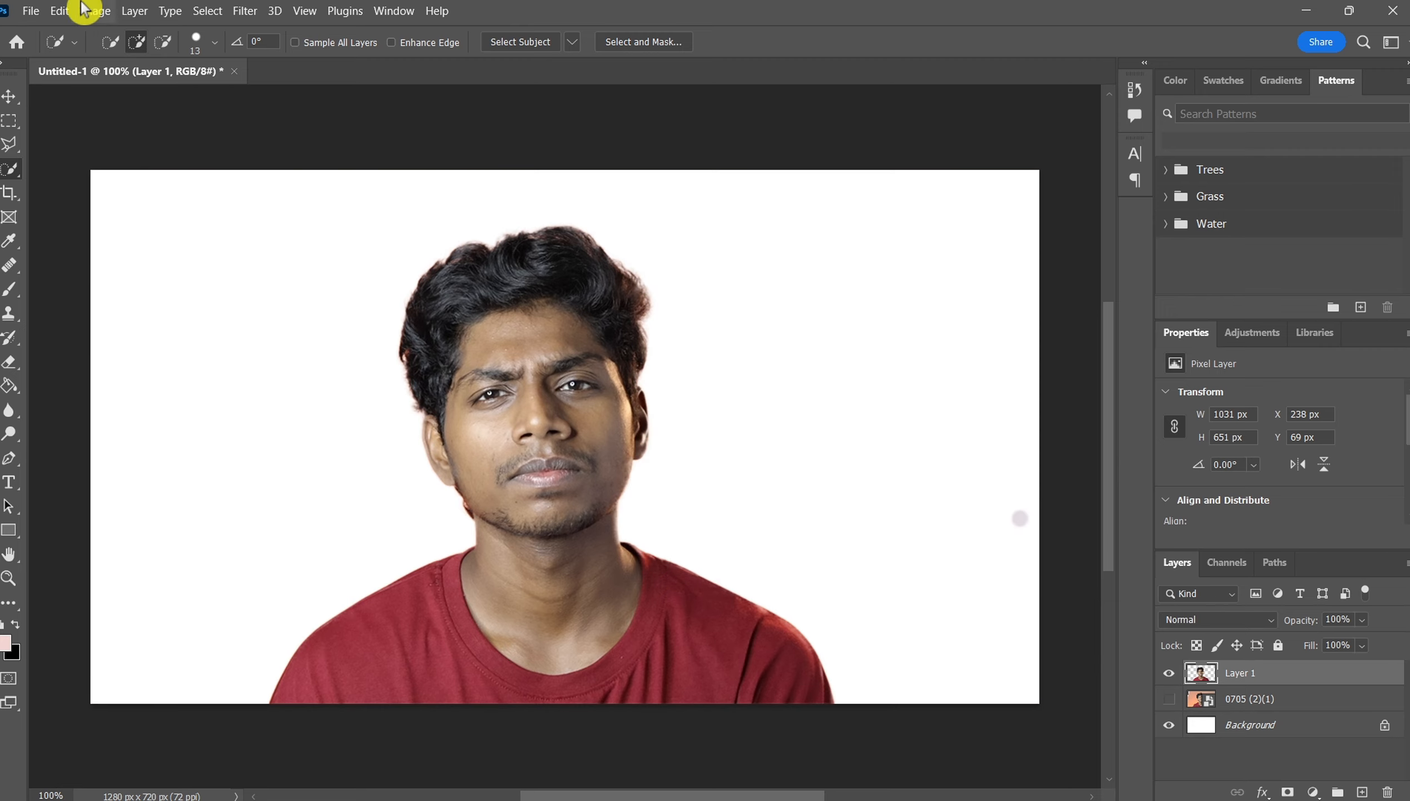
- Place the Backgrounds-Black-Free-Download image from Downloads as an embedded object and move Layer 1 above it
{"action": "left_click", "coordinate": [32, 11]}
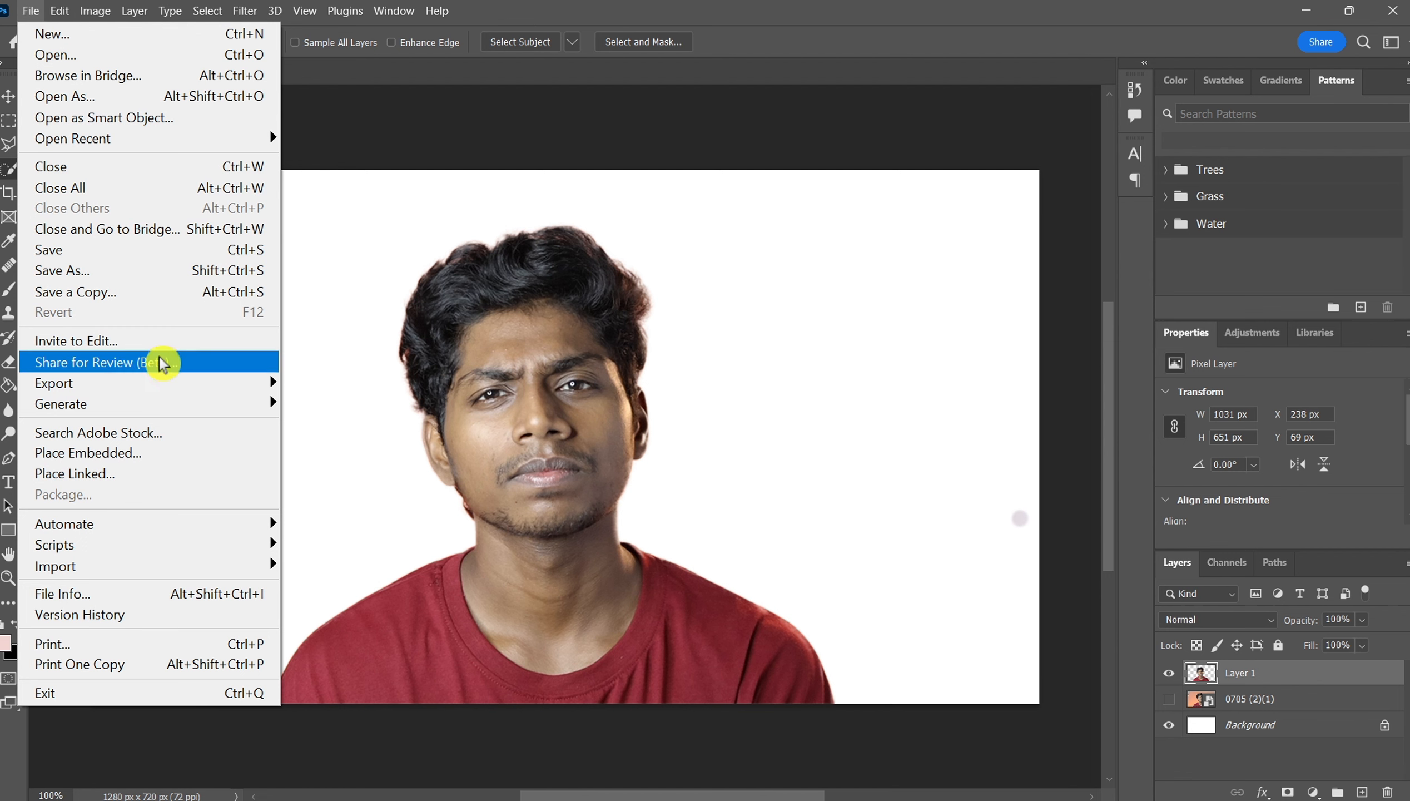
{"action": "left_click", "coordinate": [159, 453]}
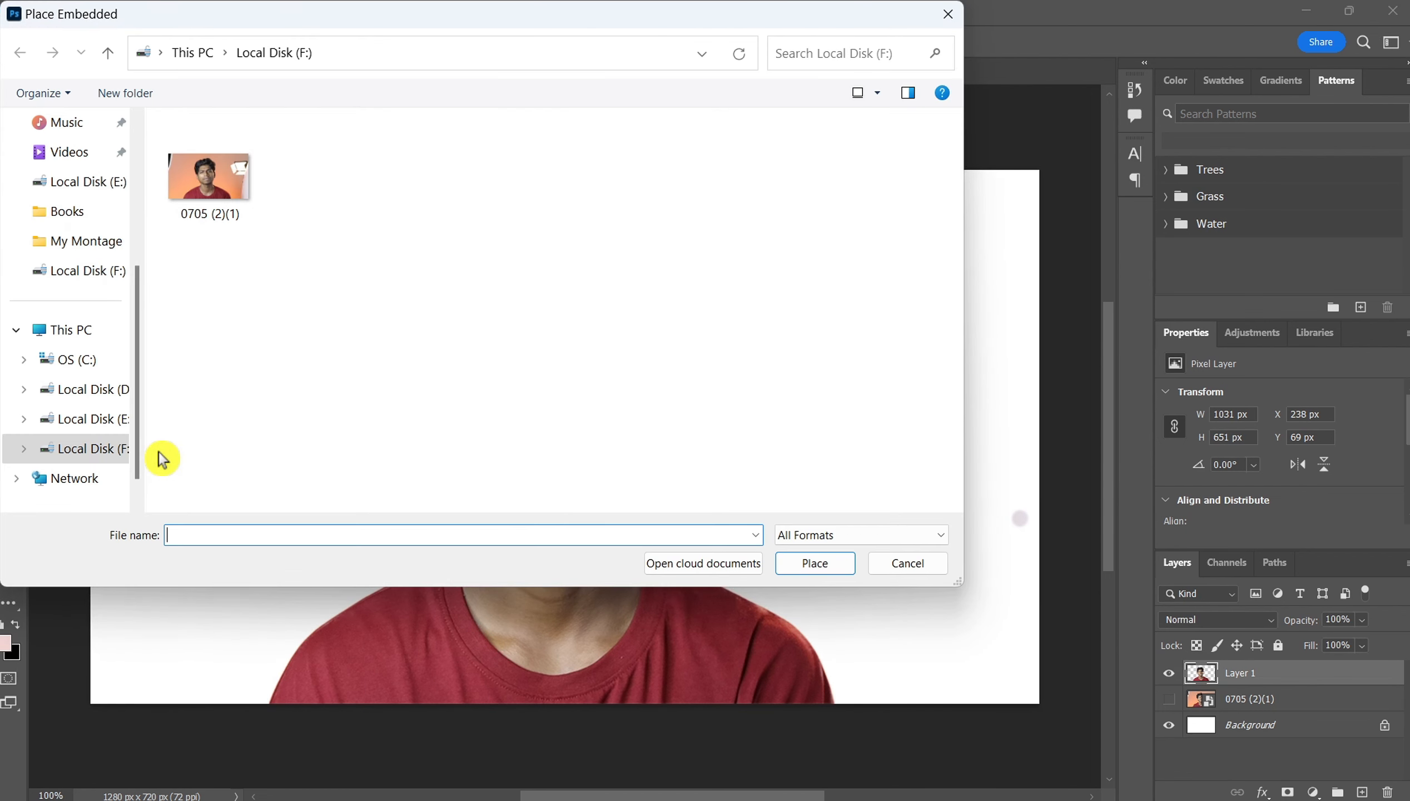
{"action": "scroll", "coordinate": [63, 245], "scroll_direction": "up", "scroll_amount": 4}
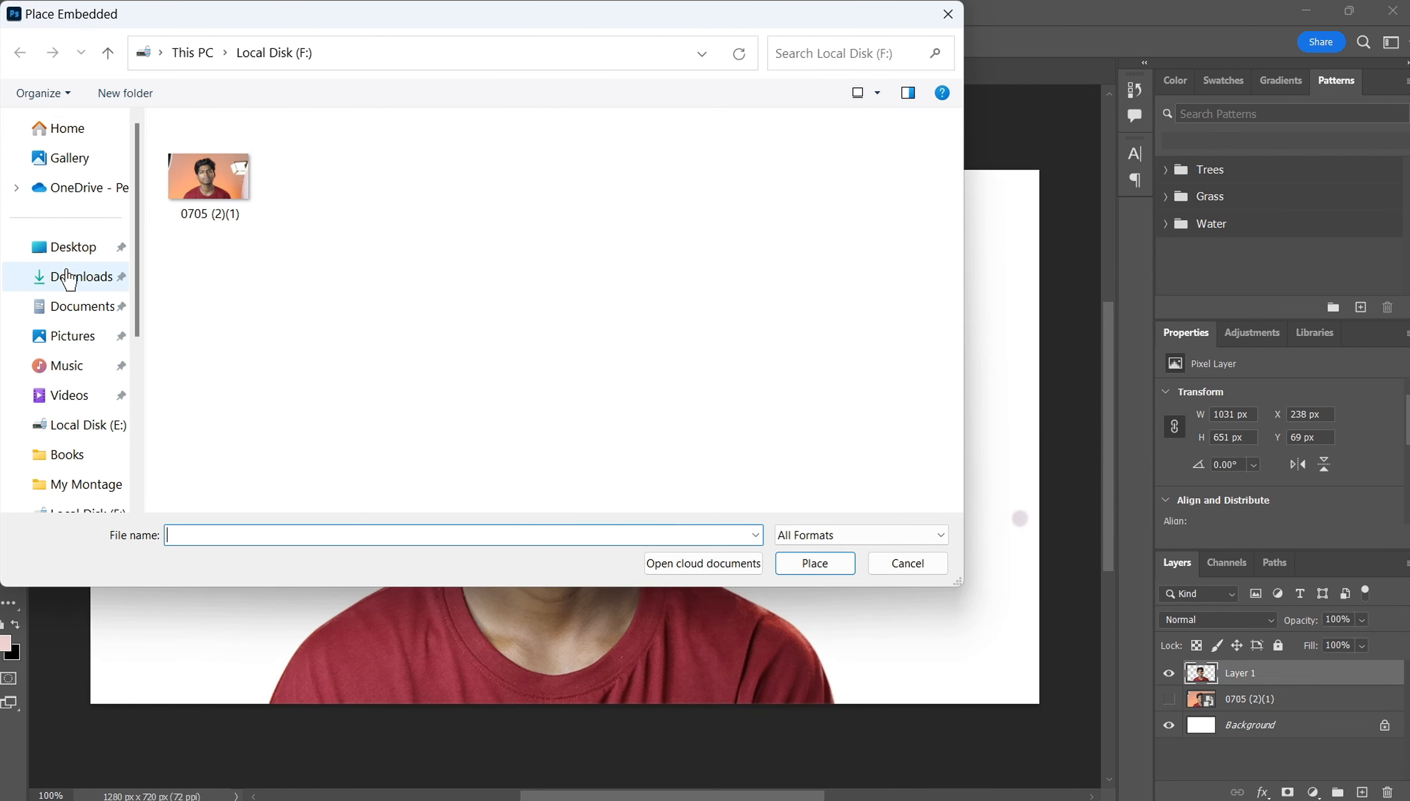
{"action": "left_click", "coordinate": [70, 276]}
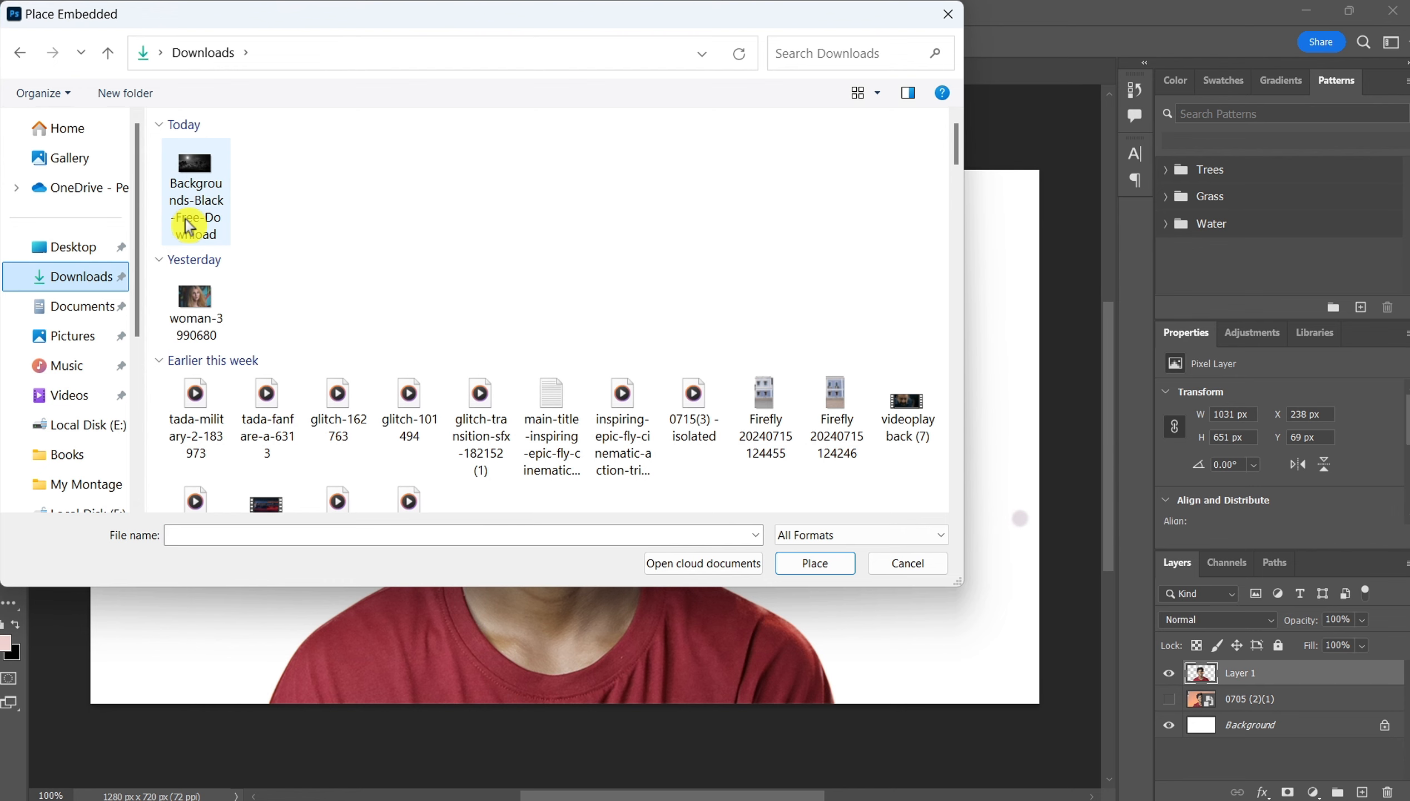
{"action": "left_click", "coordinate": [186, 219]}
{"action": "left_click", "coordinate": [811, 555]}
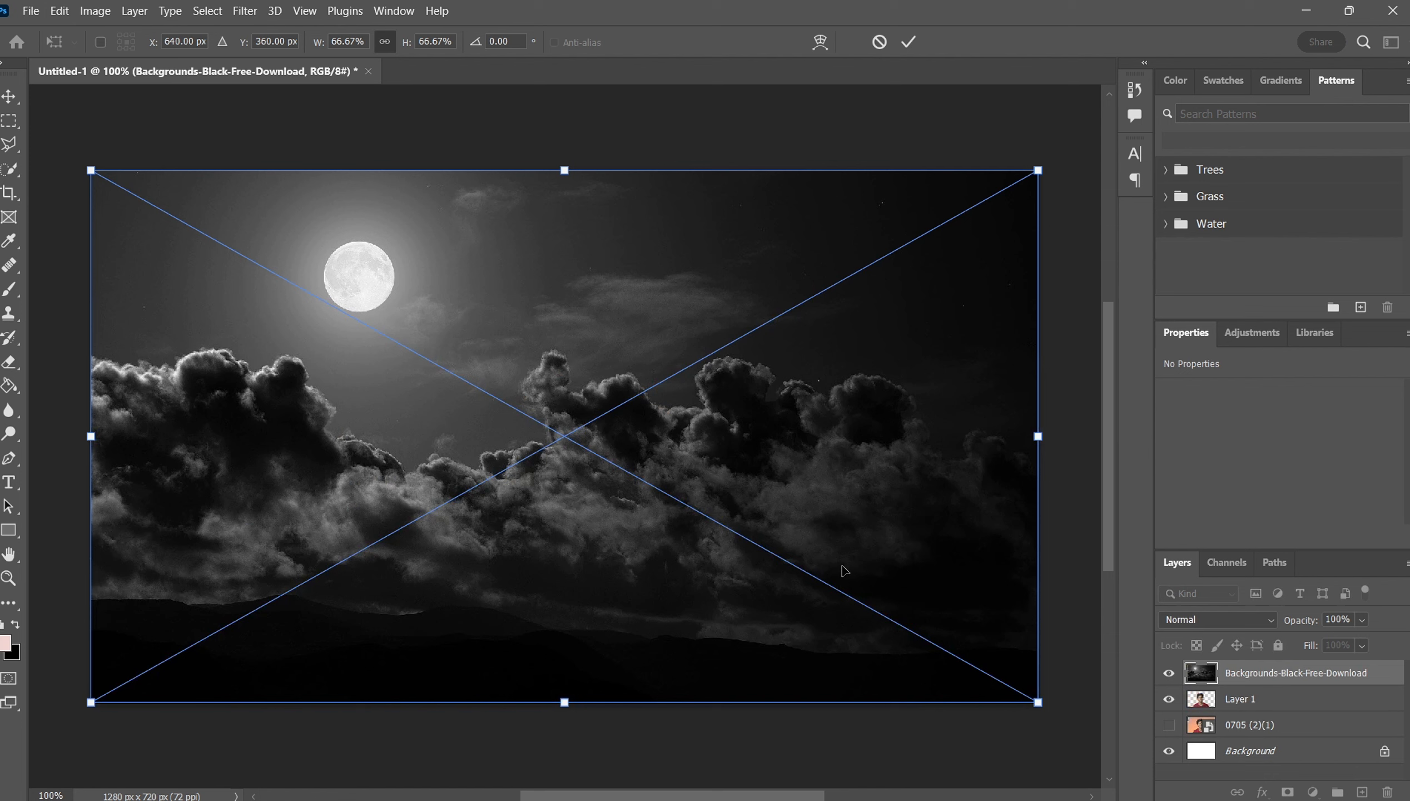
{"action": "key", "text": "Return"}
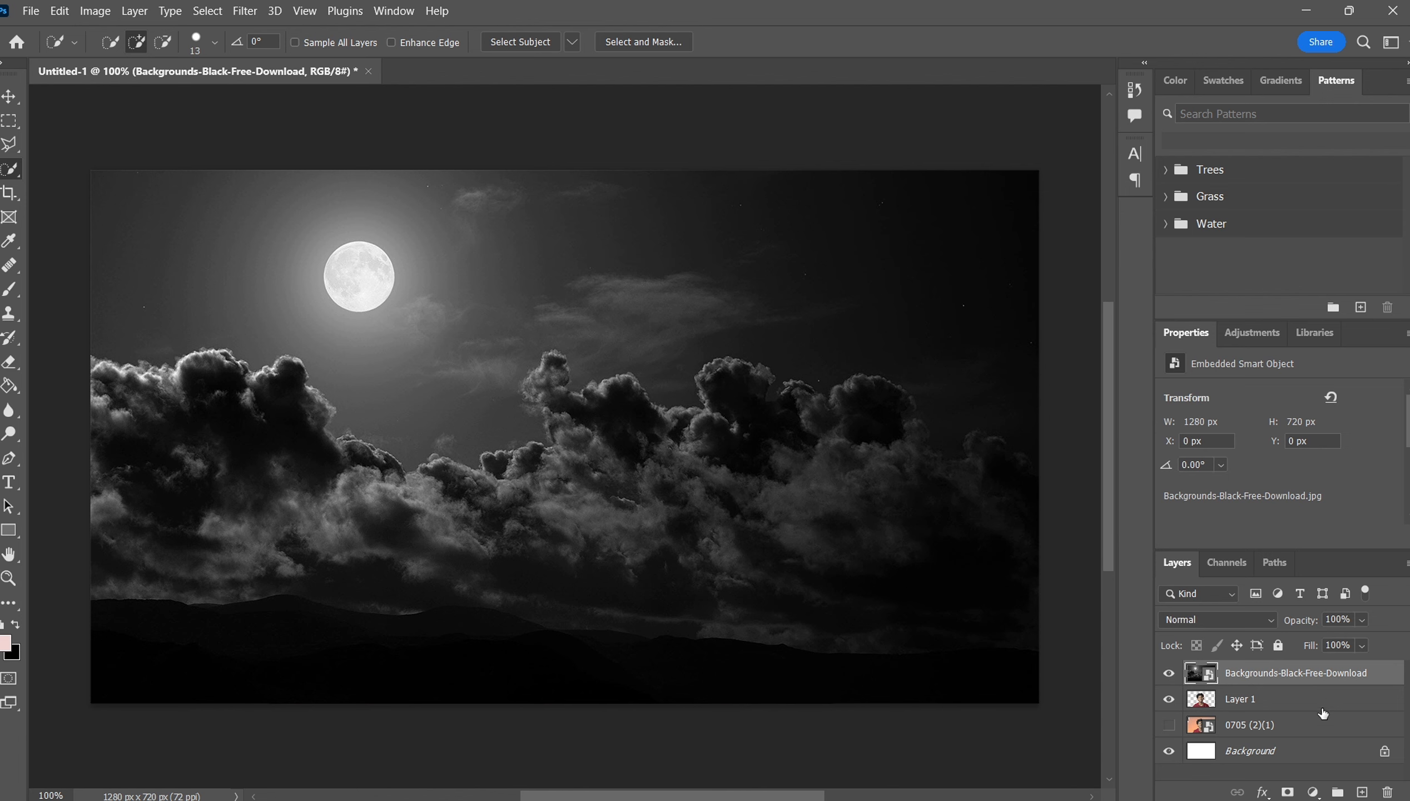
{"action": "left_click_drag", "start_coordinate": [1323, 712], "coordinate": [1312, 676]}
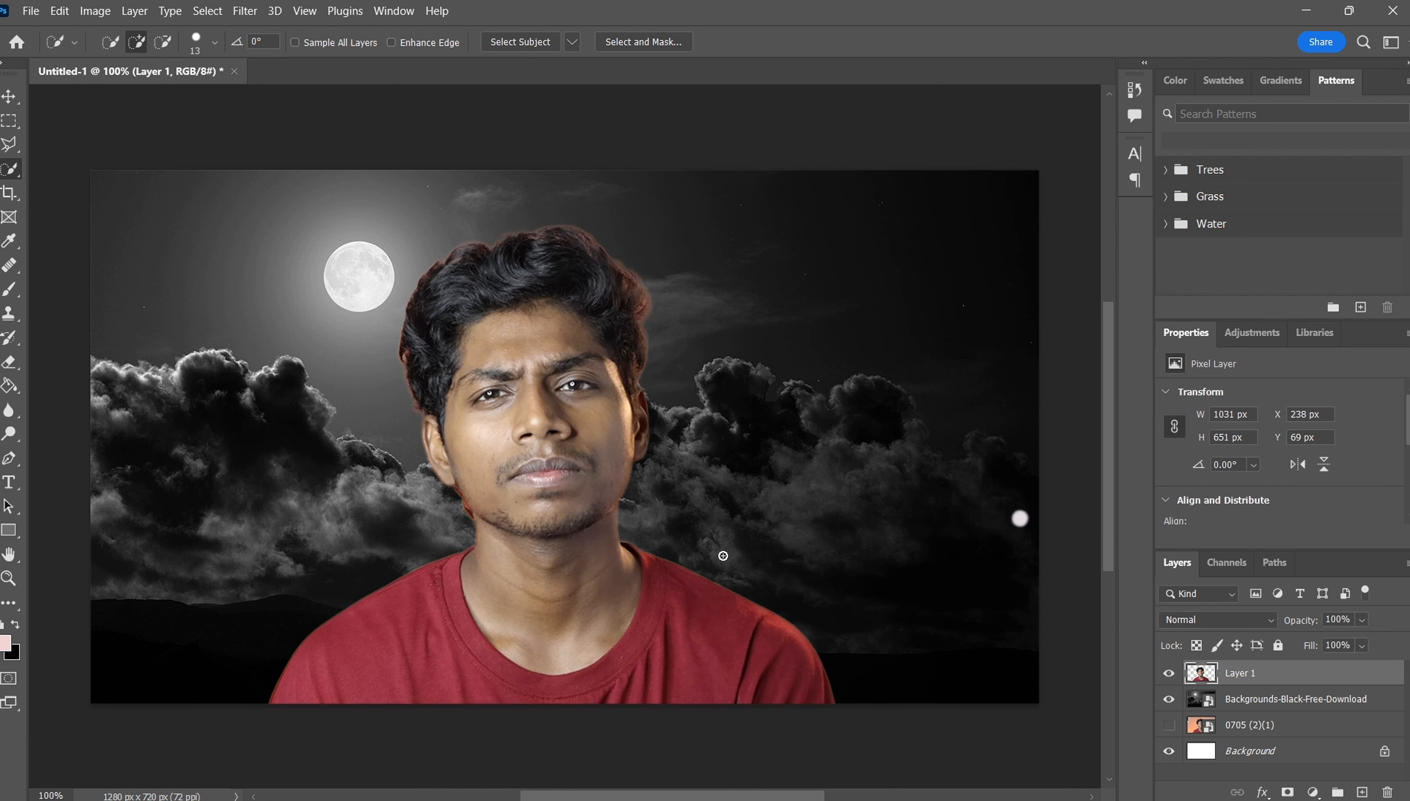
{"action": "key", "text": "v"}
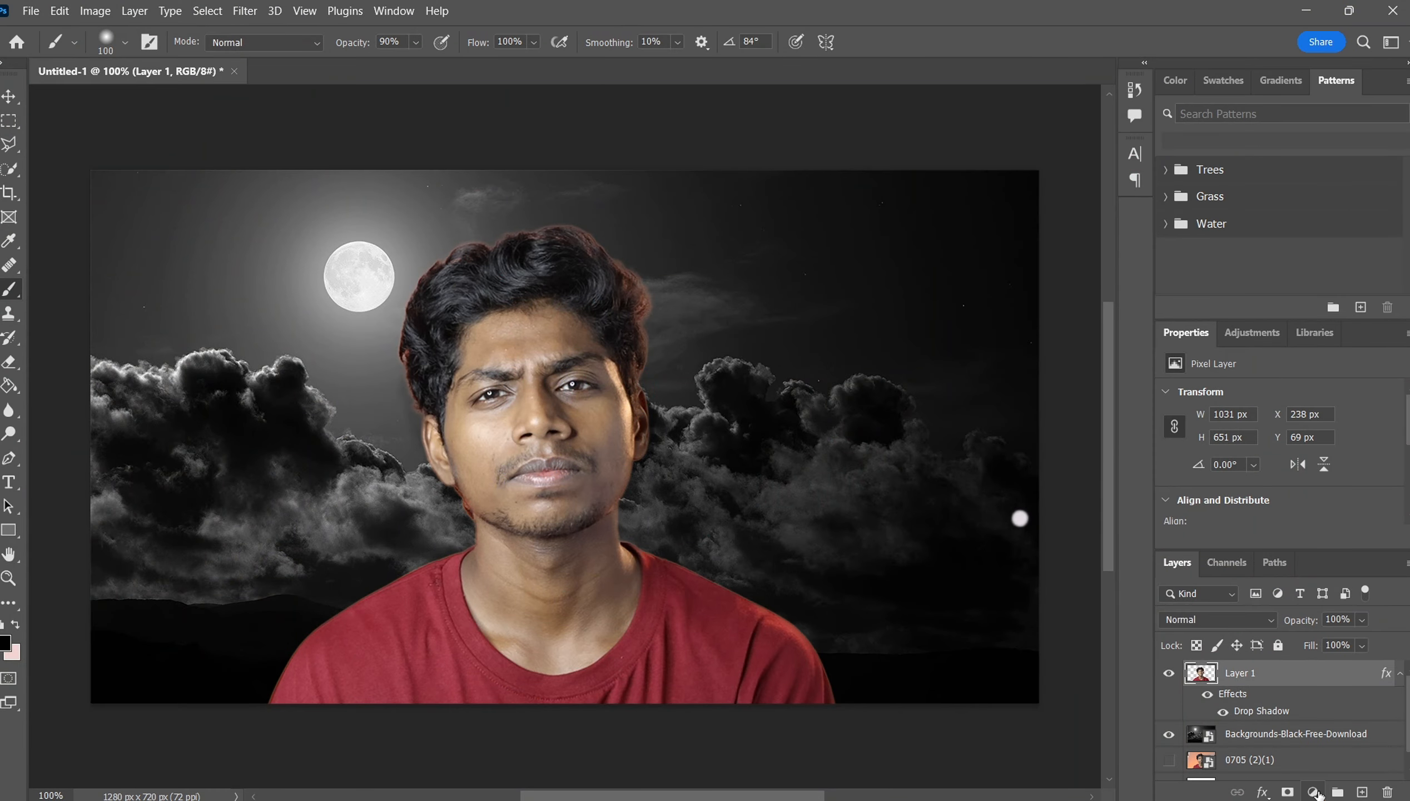
- Add a Solid Color fill layer in red ff0000 above Layer 1 and clip it to the man's layer
{"action": "left_click", "coordinate": [1313, 792]}
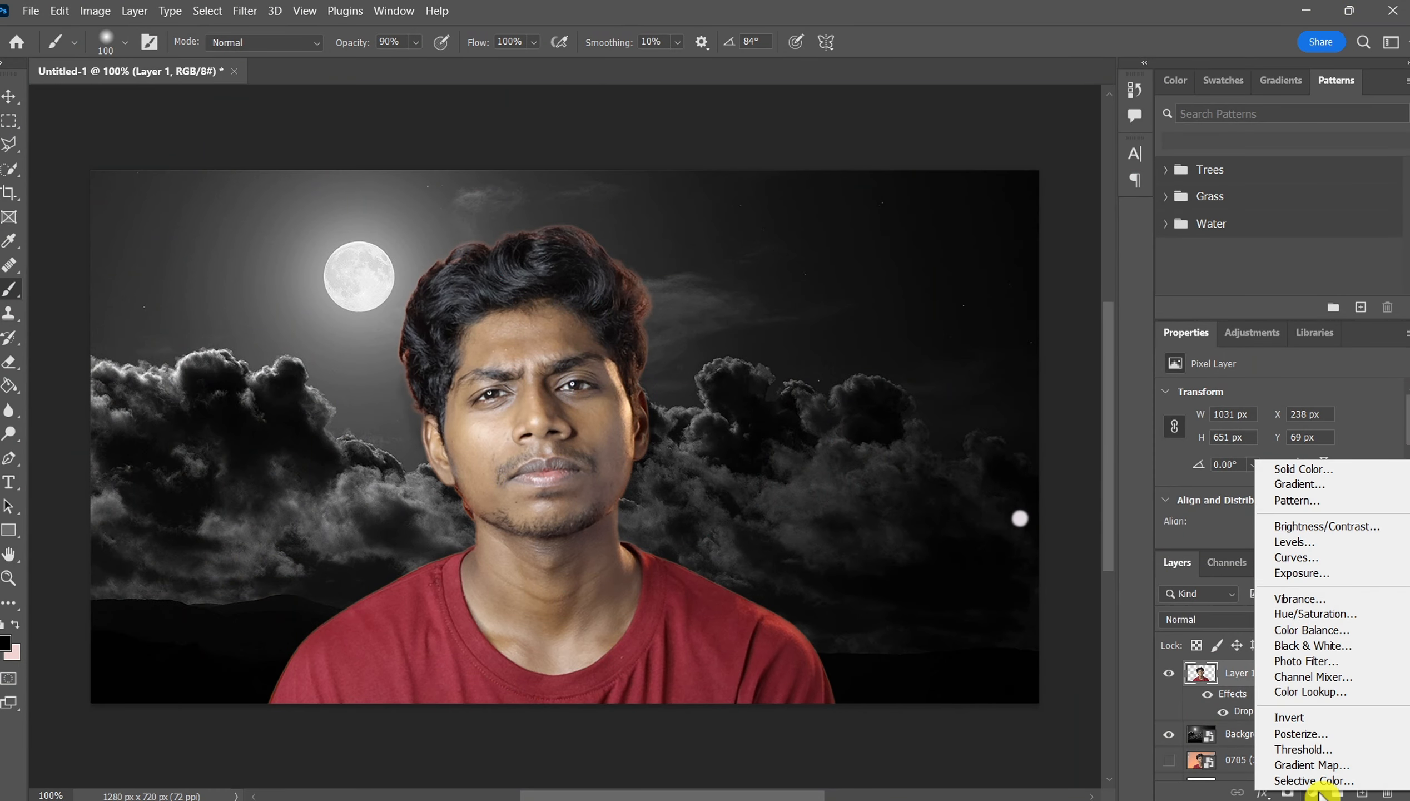
{"action": "left_click", "coordinate": [1362, 474]}
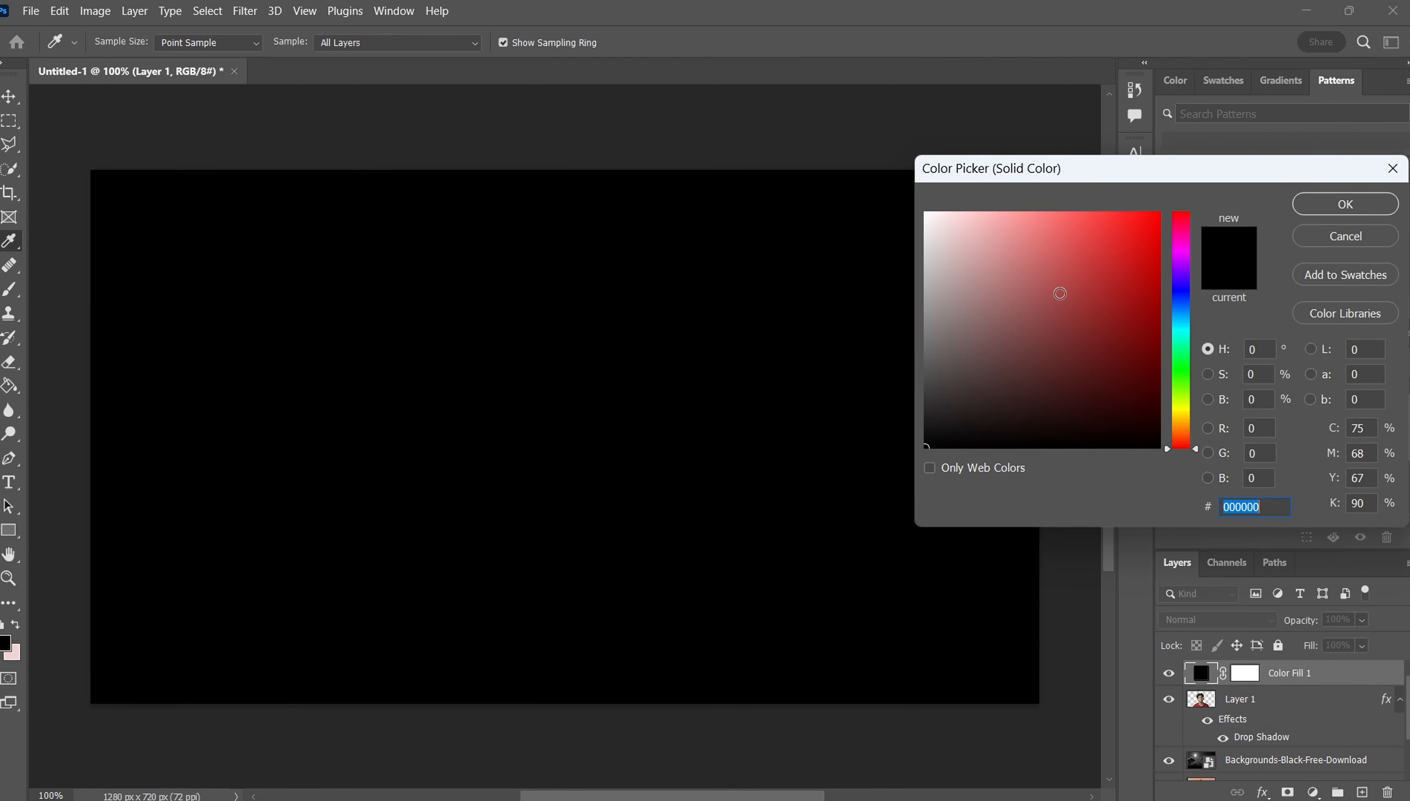
{"action": "mouse_move", "coordinate": [1060, 294]}
{"action": "left_mouse_down"}
{"action": "mouse_move", "coordinate": [1114, 233]}
{"action": "mouse_move", "coordinate": [1064, 252]}
{"action": "mouse_move", "coordinate": [969, 235]}
{"action": "mouse_move", "coordinate": [1057, 243]}
{"action": "mouse_move", "coordinate": [1159, 214]}
{"action": "left_mouse_up"}
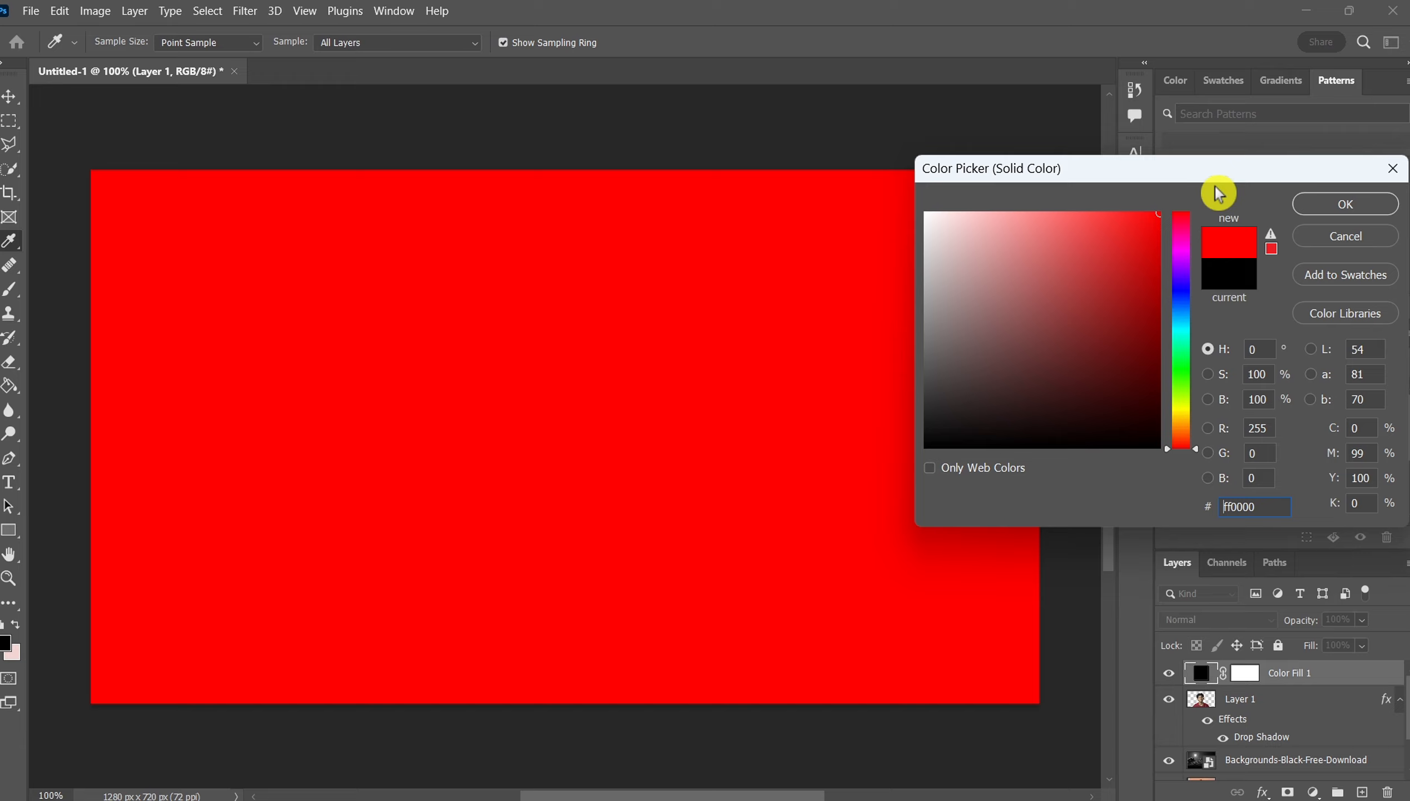
{"action": "left_click", "coordinate": [1373, 212]}
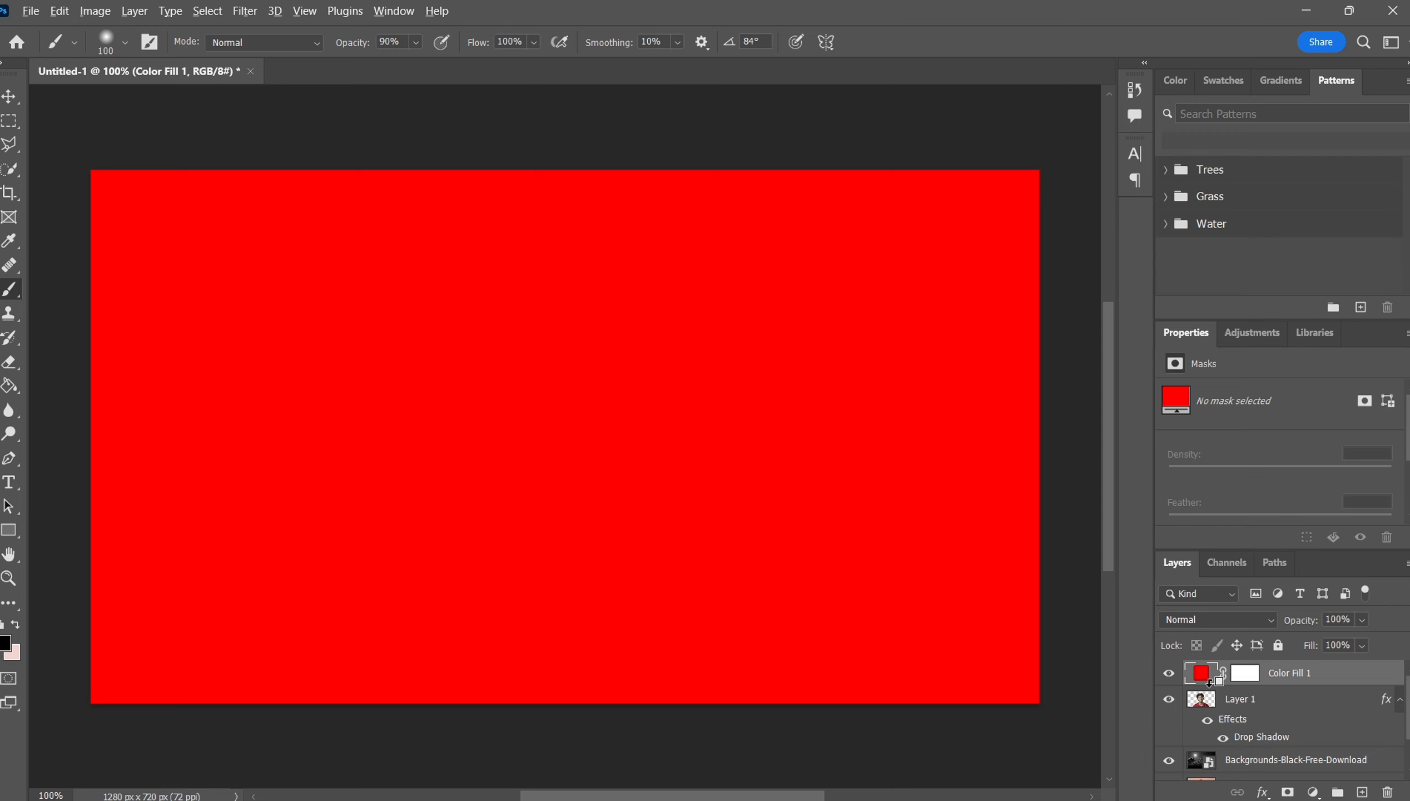
{"action": "left_click", "coordinate": [1210, 682], "text": "alt"}
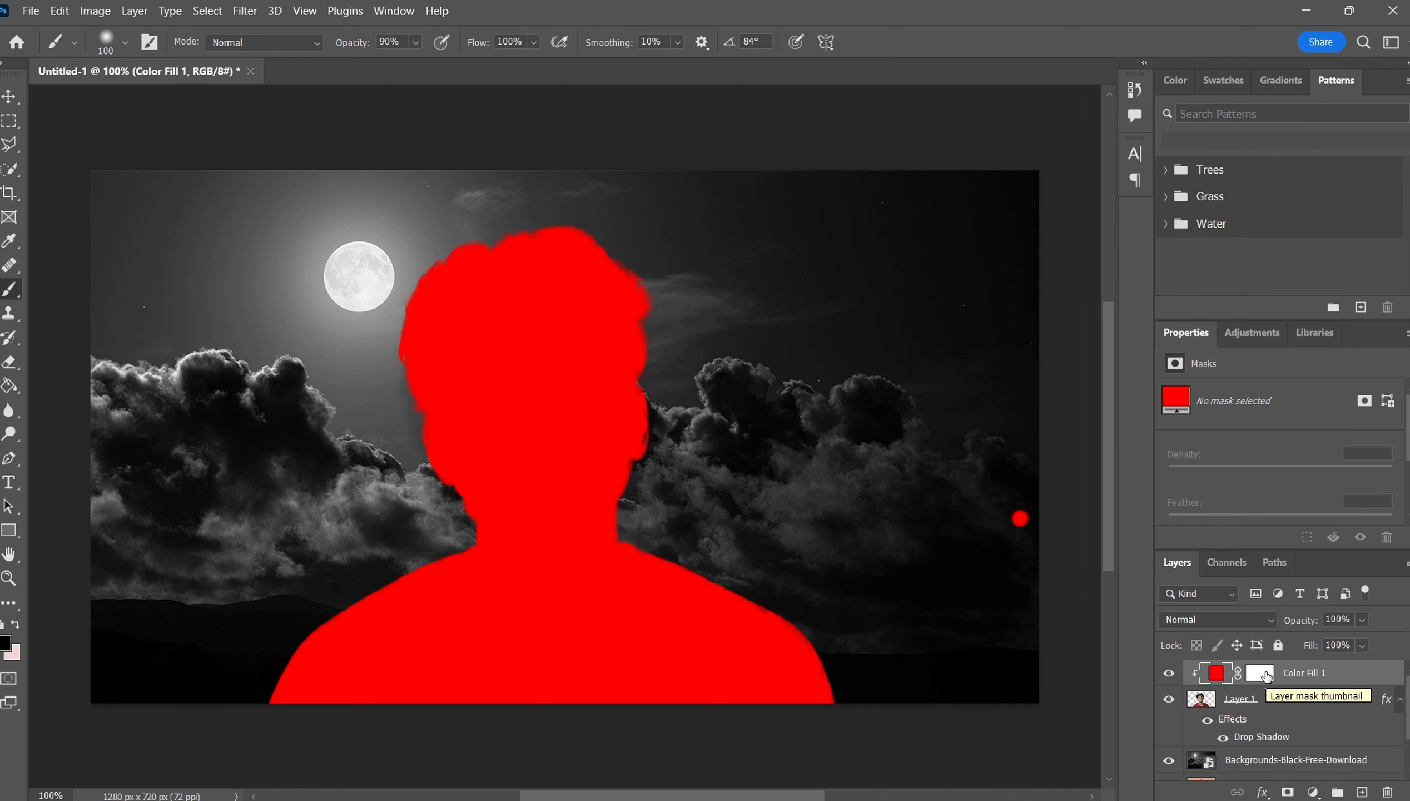
- Invert the red fill's layer mask and paint the red back along the hair, cheek, neck and shoulder on the moon side
{"action": "left_click", "coordinate": [1267, 677]}
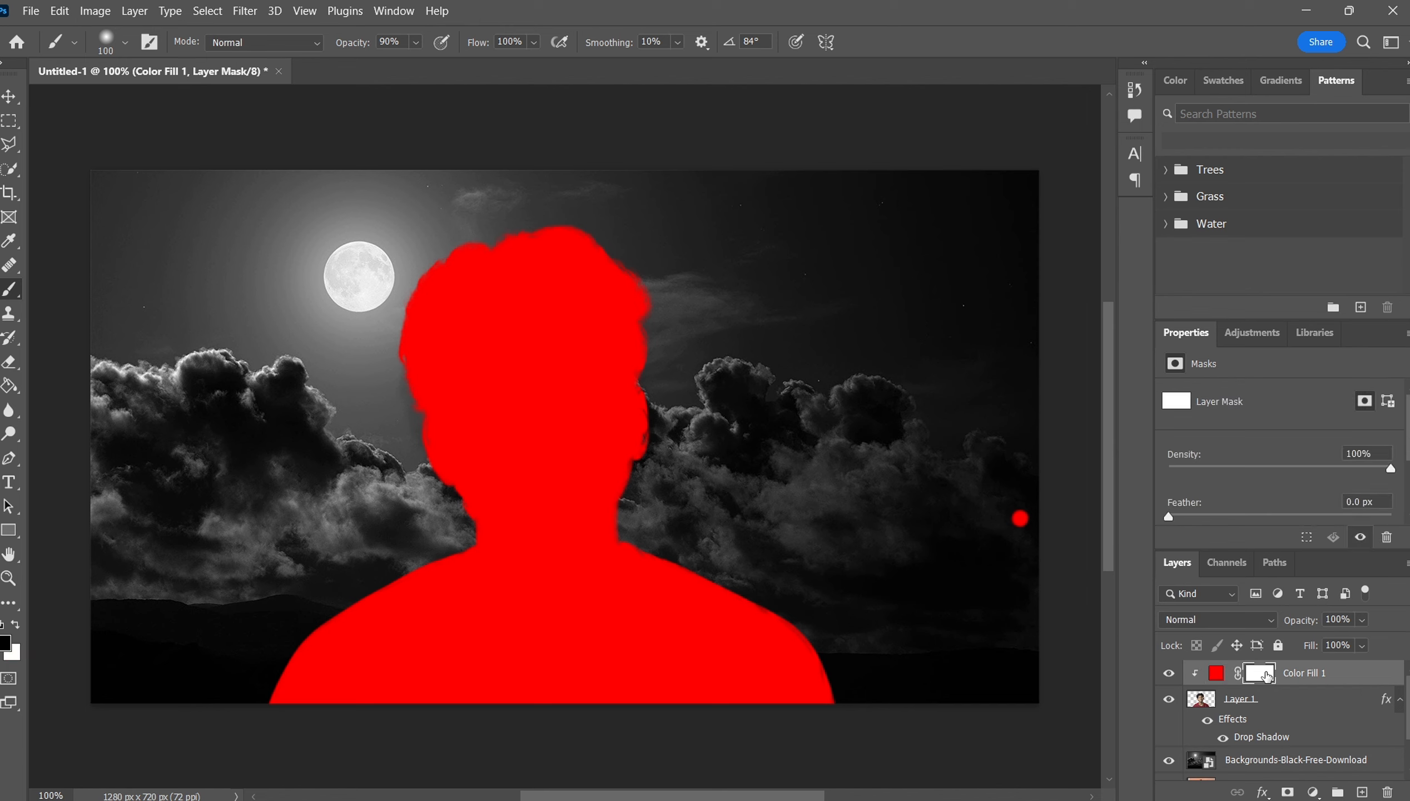
{"action": "key", "text": "ctrl+i"}
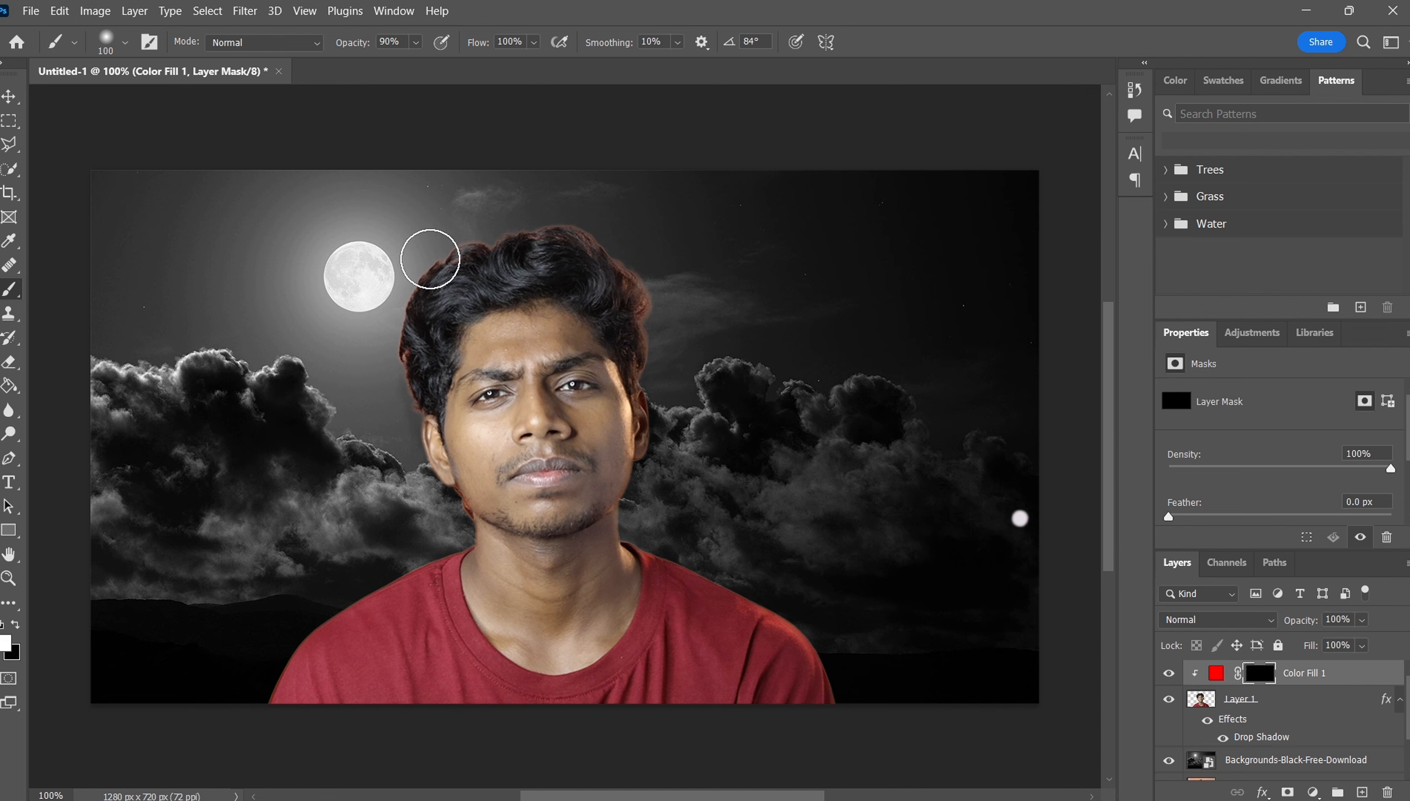
{"action": "mouse_move", "coordinate": [451, 245]}
{"action": "left_mouse_down"}
{"action": "mouse_move", "coordinate": [401, 330]}
{"action": "mouse_move", "coordinate": [465, 519]}
{"action": "mouse_move", "coordinate": [457, 542]}
{"action": "mouse_move", "coordinate": [331, 592]}
{"action": "mouse_move", "coordinate": [286, 635]}
{"action": "mouse_move", "coordinate": [252, 722]}
{"action": "left_mouse_up"}
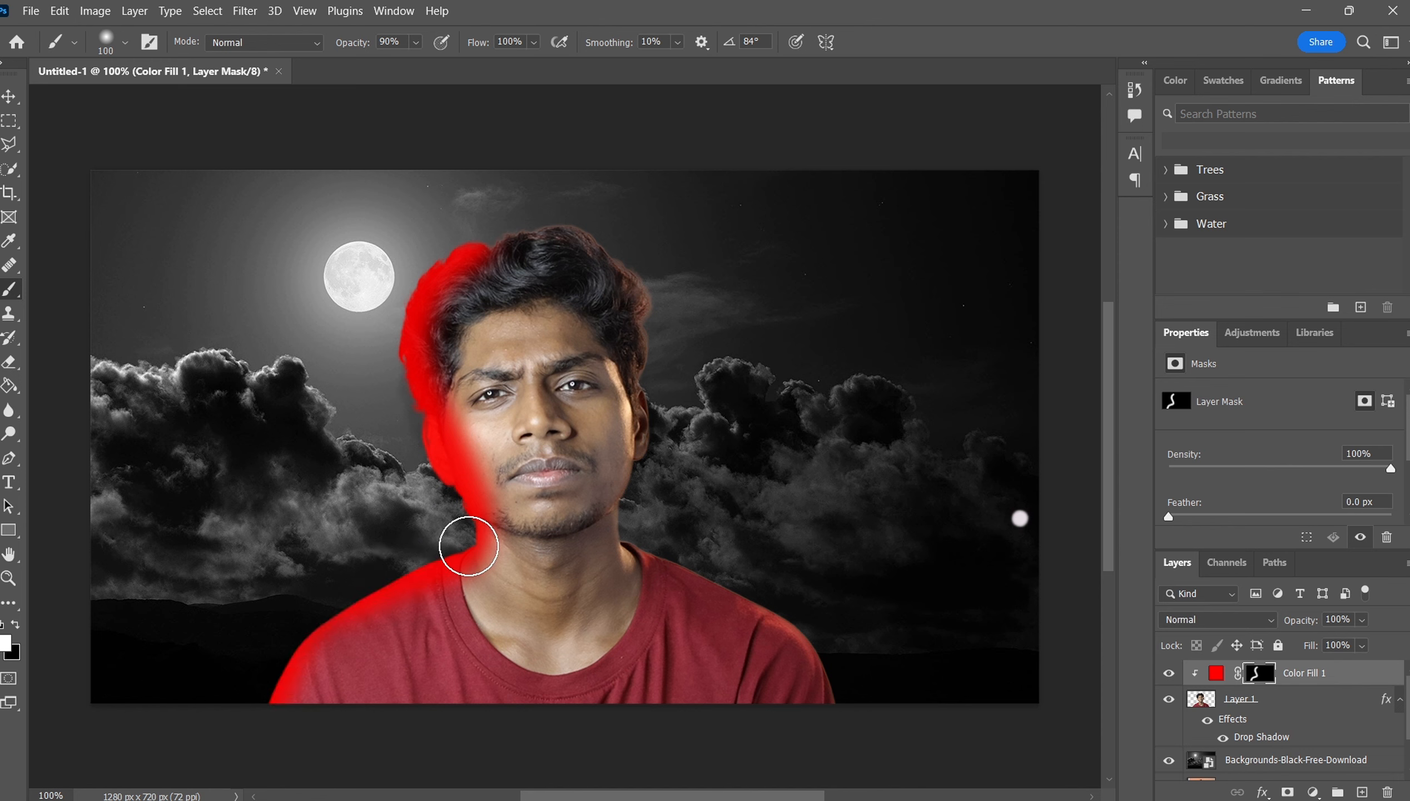
{"action": "mouse_move", "coordinate": [469, 553]}
{"action": "left_mouse_down"}
{"action": "mouse_move", "coordinate": [377, 598]}
{"action": "mouse_move", "coordinate": [266, 697]}
{"action": "left_mouse_up"}
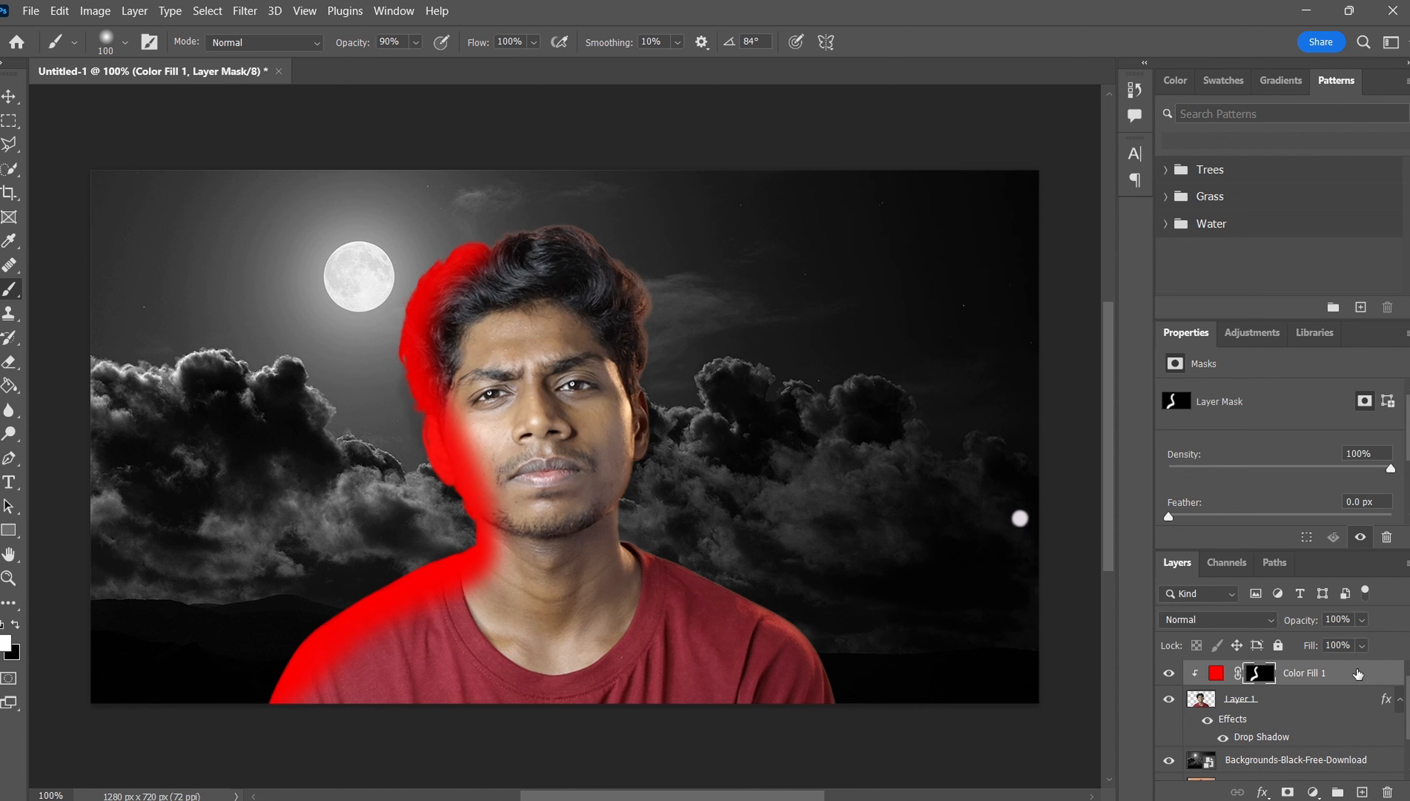
- Set the red fill's Blend If underlying layer range to 43/44 and 99/255, and its opacity to 43%
{"action": "left_click", "coordinate": [1392, 673]}
{"action": "double_click", "coordinate": [1393, 674]}
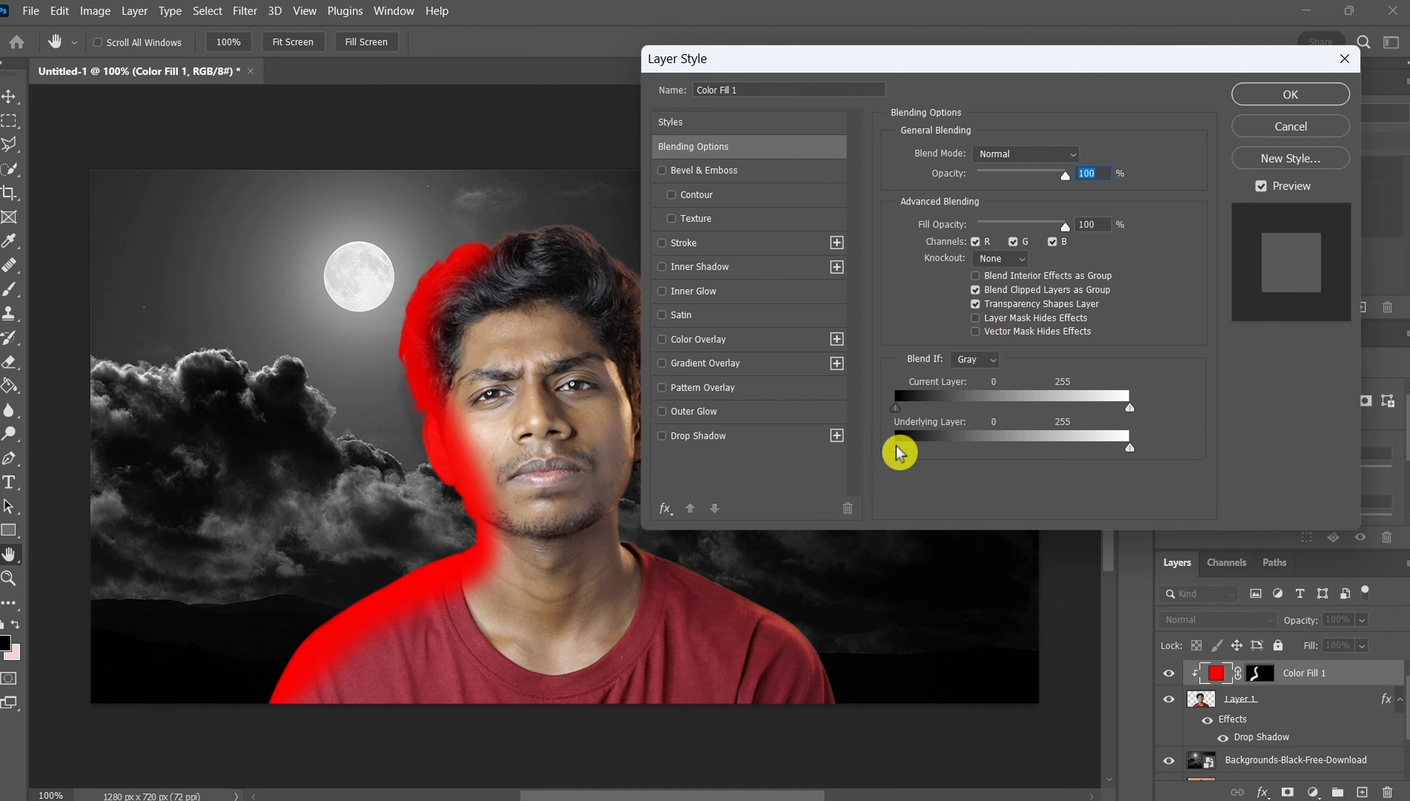
{"action": "left_click_drag", "start_coordinate": [897, 451], "coordinate": [934, 463]}
{"action": "left_click_drag", "start_coordinate": [934, 455], "coordinate": [936, 455]}
{"action": "left_click_drag", "start_coordinate": [1129, 453], "coordinate": [988, 458]}
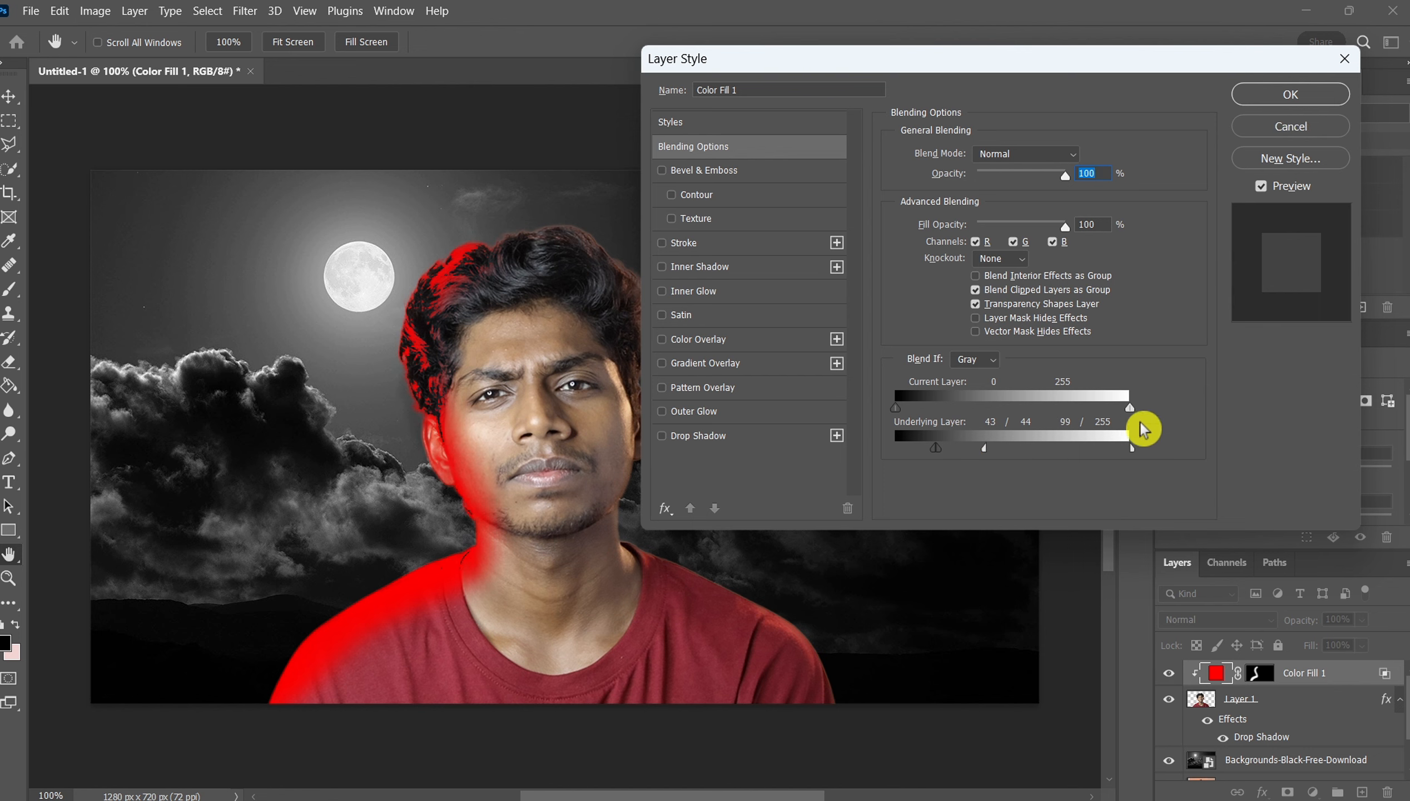
{"action": "left_click", "coordinate": [1310, 101]}
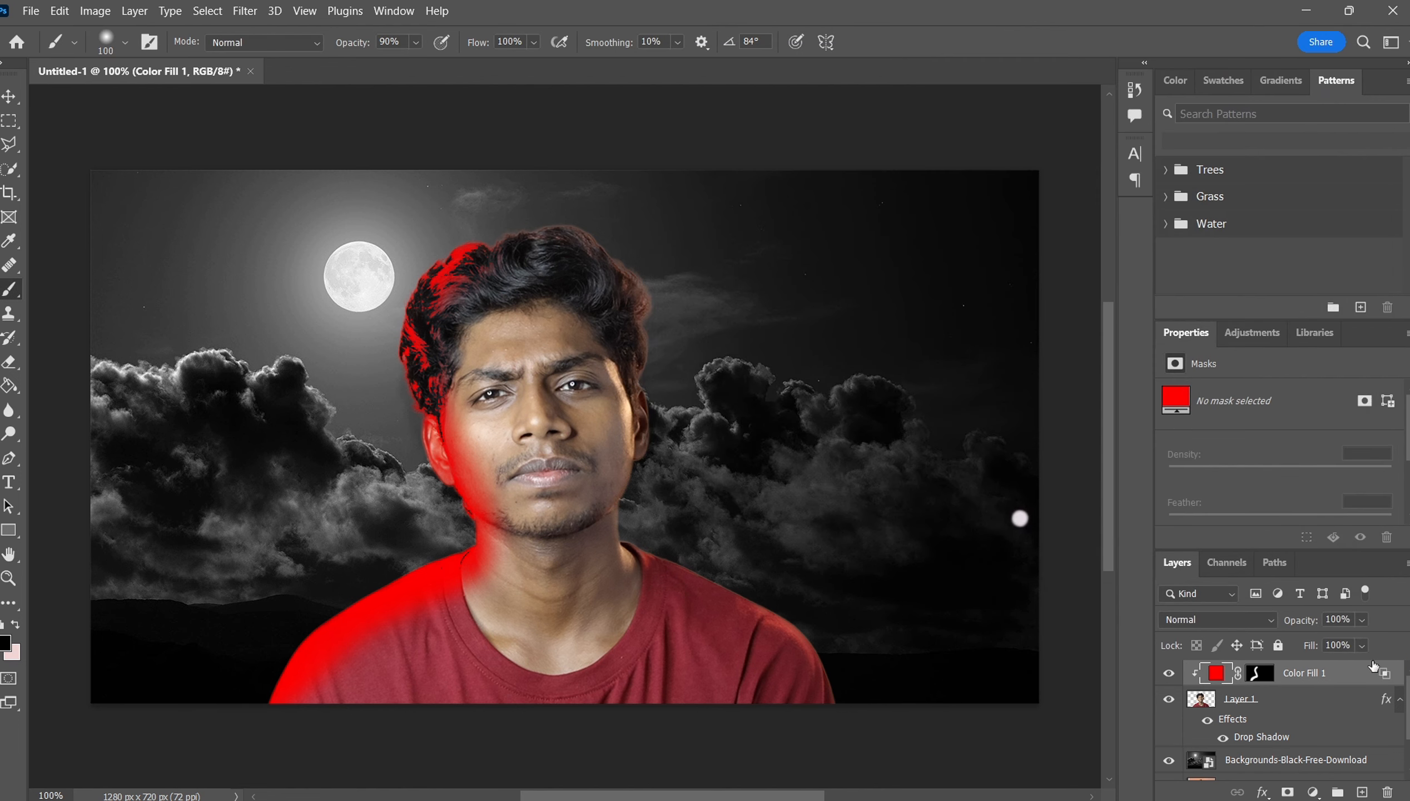
{"action": "left_click", "coordinate": [1363, 621]}
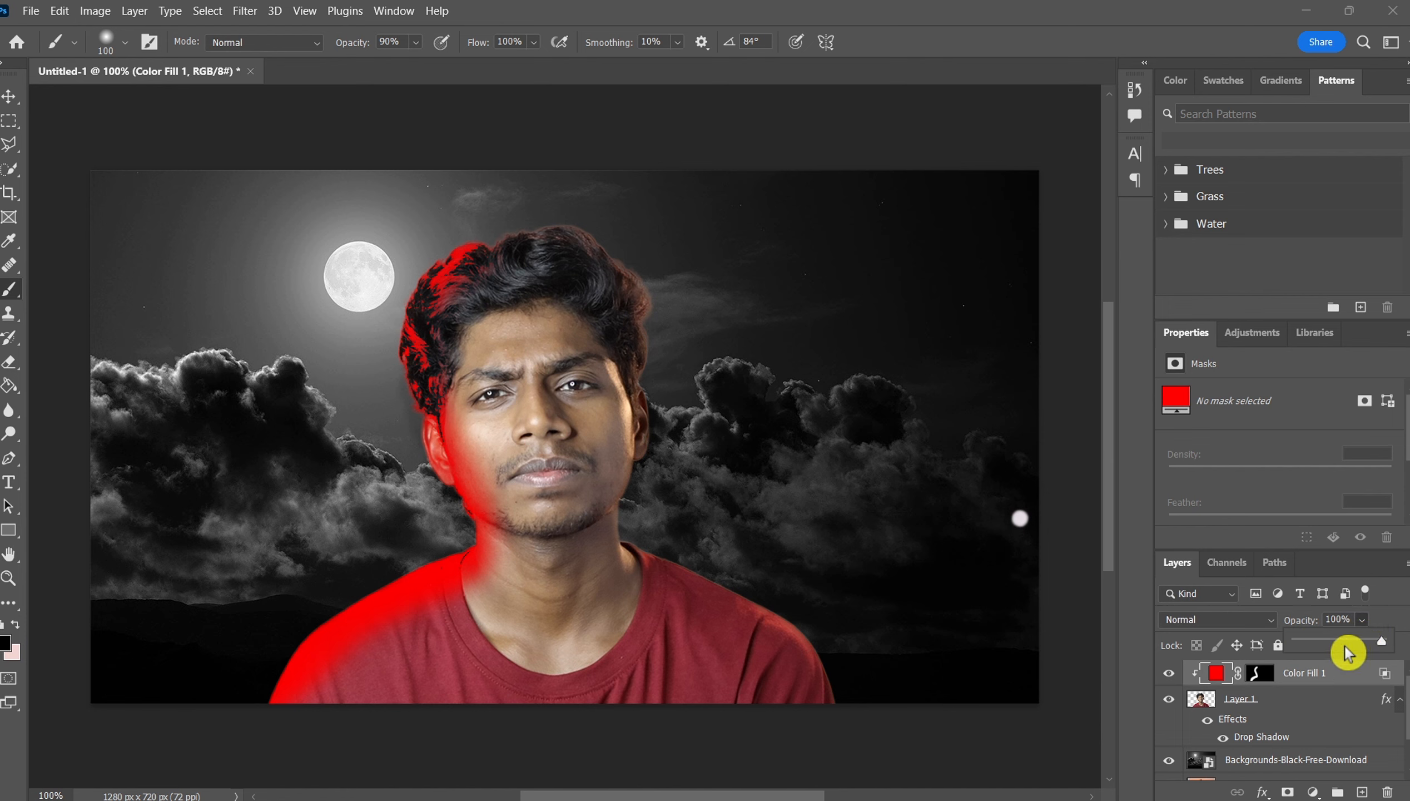
{"action": "left_click_drag", "start_coordinate": [1341, 648], "coordinate": [1335, 650]}
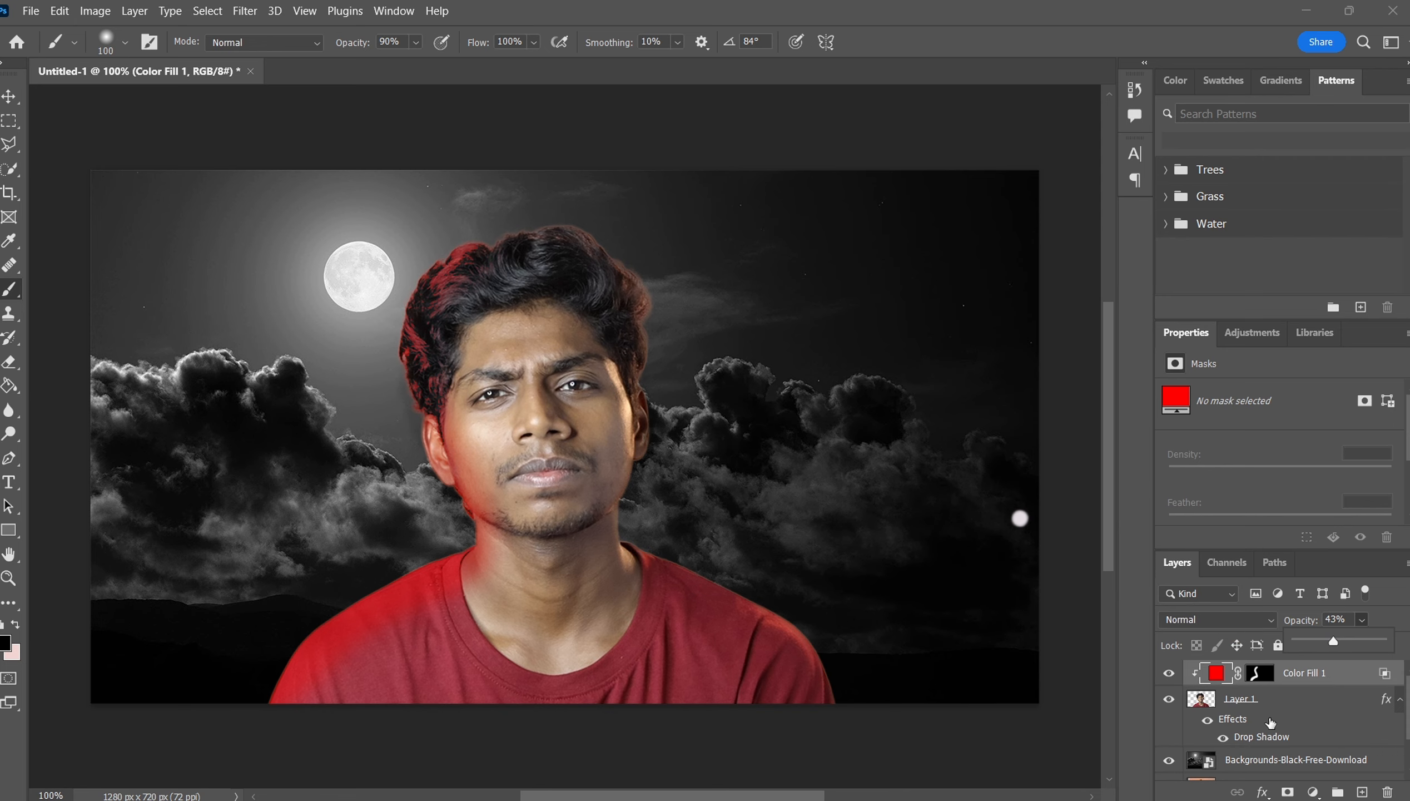
- Add a blue Solid Color fill layer above the red fill and clip it to the man's layer
{"action": "left_click", "coordinate": [1312, 792]}
{"action": "left_click", "coordinate": [1329, 460]}
{"action": "left_click", "coordinate": [1381, 206]}
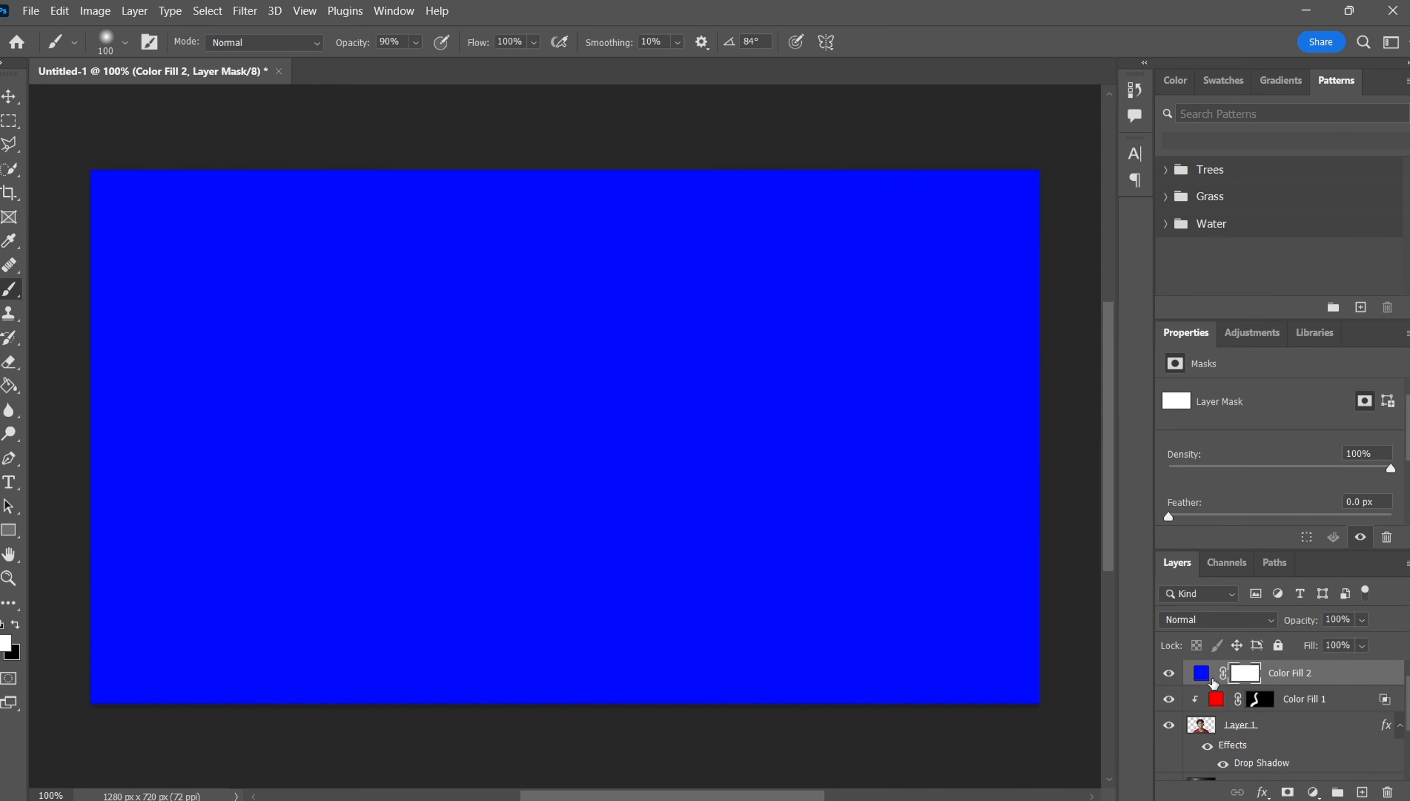
{"action": "key", "text": "ctrl+alt+g"}
- Invert the blue fill's layer mask and paint the blue back along the hair, face and shoulder opposite the red glow
{"action": "key", "text": "ctrl+i"}
{"action": "left_click_drag", "start_coordinate": [614, 246], "coordinate": [812, 638]}
{"action": "key", "text": "x"}
{"action": "left_click_drag", "start_coordinate": [582, 283], "coordinate": [596, 373]}
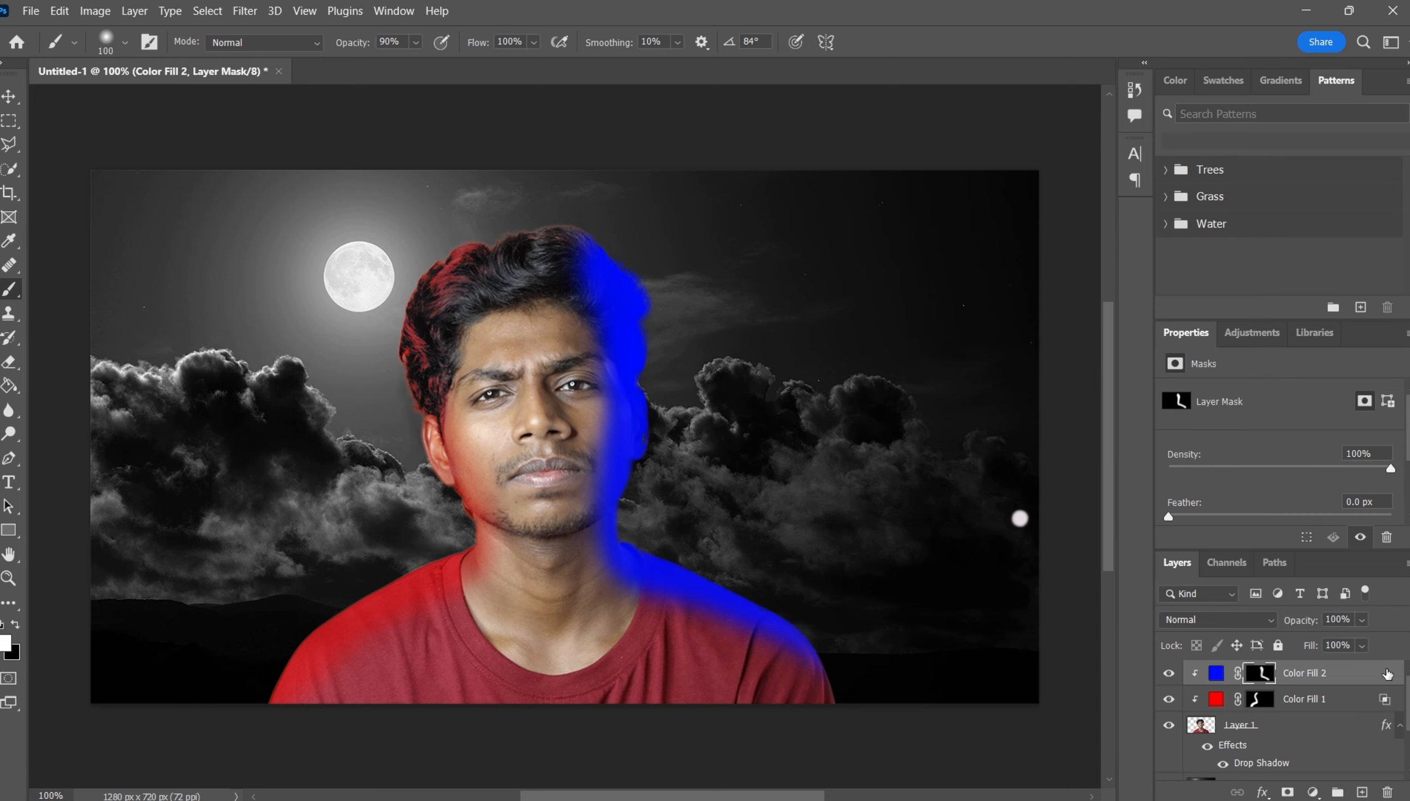
- Adjust the blue fill's Blend If underlying layer range so the hair detail shows through, and lower the layer's opacity
{"action": "double_click", "coordinate": [1389, 672]}
{"action": "left_click_drag", "start_coordinate": [897, 450], "coordinate": [932, 455]}
{"action": "left_click_drag", "start_coordinate": [1132, 451], "coordinate": [1100, 458]}
{"action": "left_click_drag", "start_coordinate": [934, 451], "coordinate": [988, 445]}
{"action": "left_click", "coordinate": [1291, 94]}
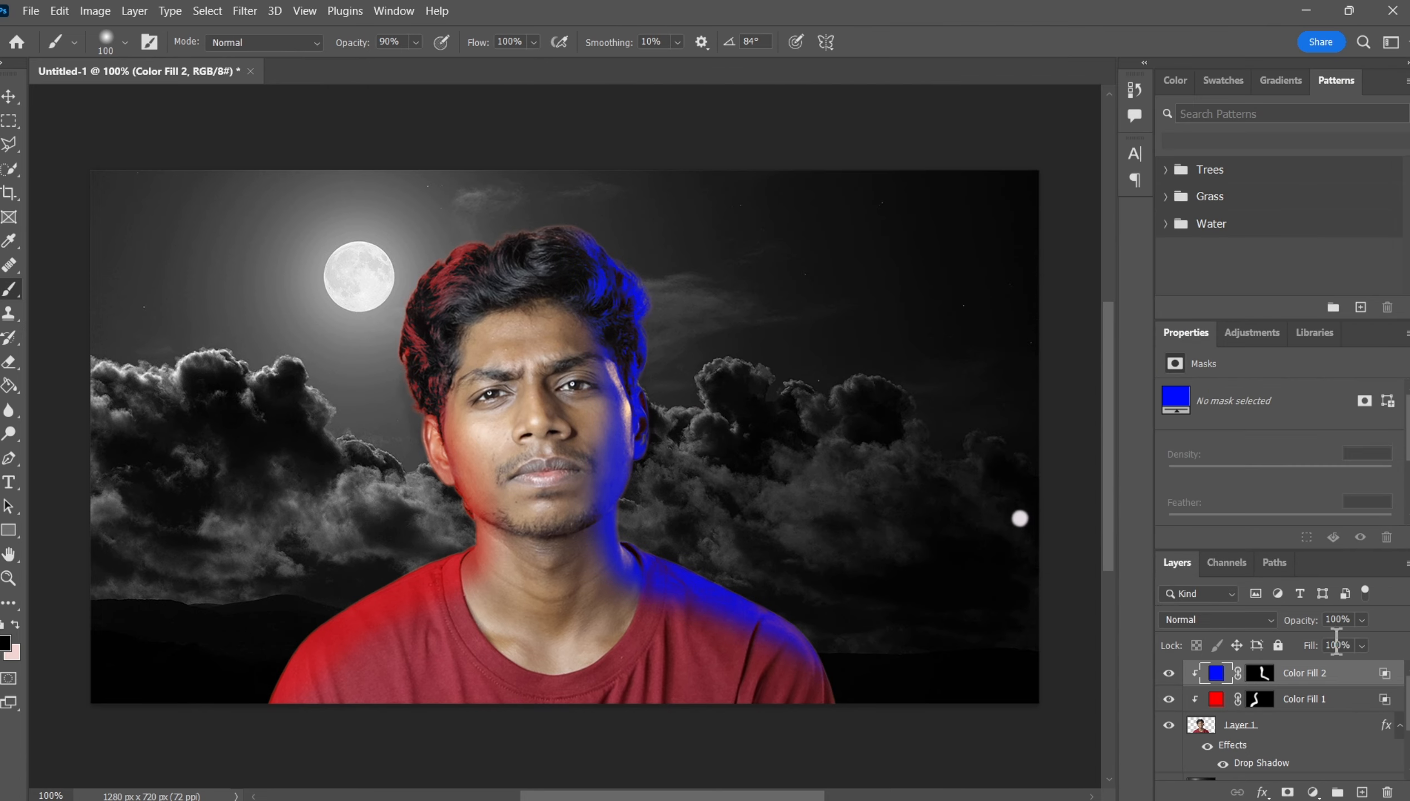
{"action": "left_click", "coordinate": [1362, 619]}
{"action": "left_click_drag", "start_coordinate": [1387, 641], "coordinate": [1337, 642]}
- Extend the blue glow on the mask over the top of the hair and down the outer edge of the shoulder
{"action": "left_click", "coordinate": [596, 227]}
{"action": "left_click", "coordinate": [15, 625]}
{"action": "left_click_drag", "start_coordinate": [611, 263], "coordinate": [524, 232]}
{"action": "left_click_drag", "start_coordinate": [784, 628], "coordinate": [823, 695]}
- Darken the Backgrounds-Black-Free-Download layer with Levels, setting the midtone input to 0.51 and raising the shadow input slightly
{"action": "scroll", "coordinate": [1295, 716], "scroll_direction": "down", "scroll_amount": 3}
{"action": "left_click", "coordinate": [1296, 715]}
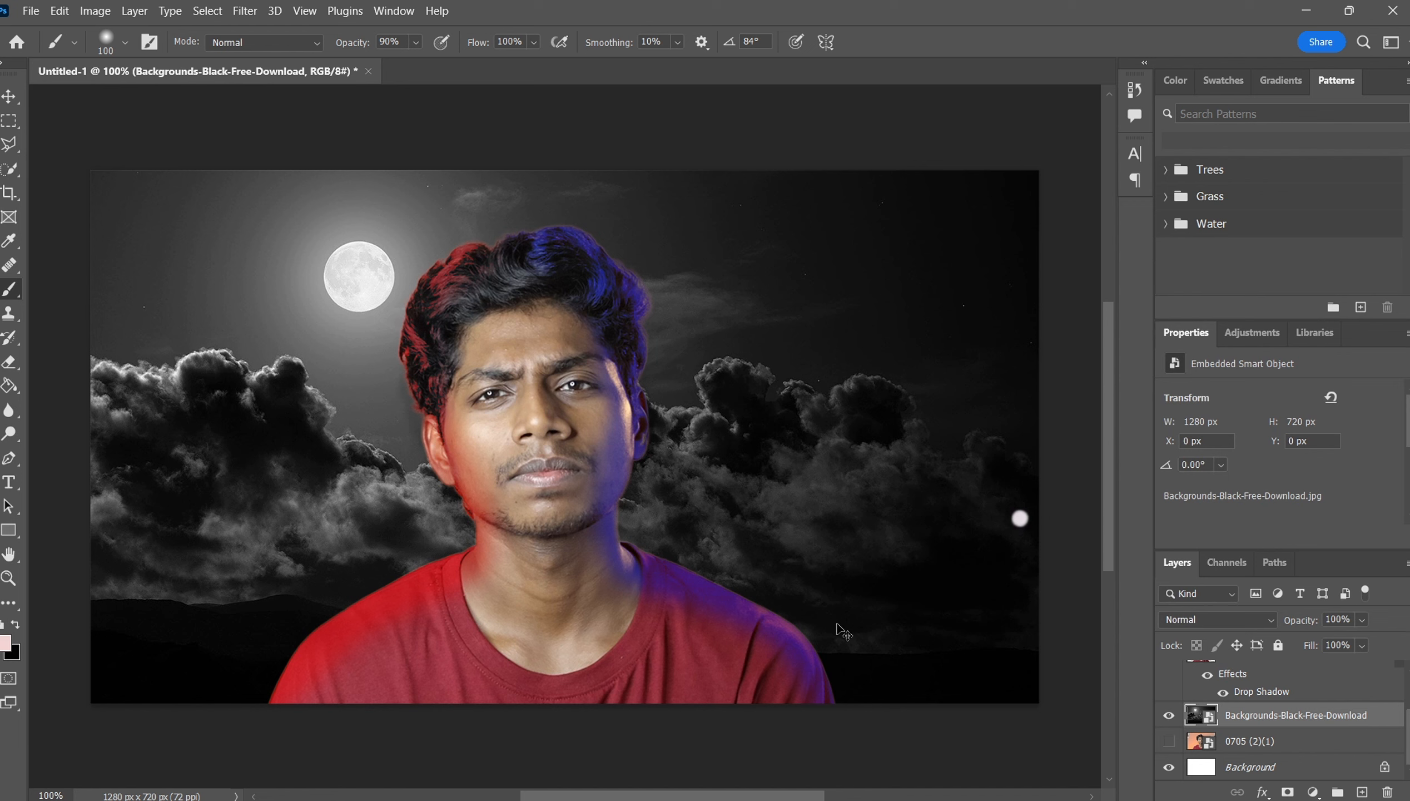
{"action": "key", "text": "ctrl+l"}
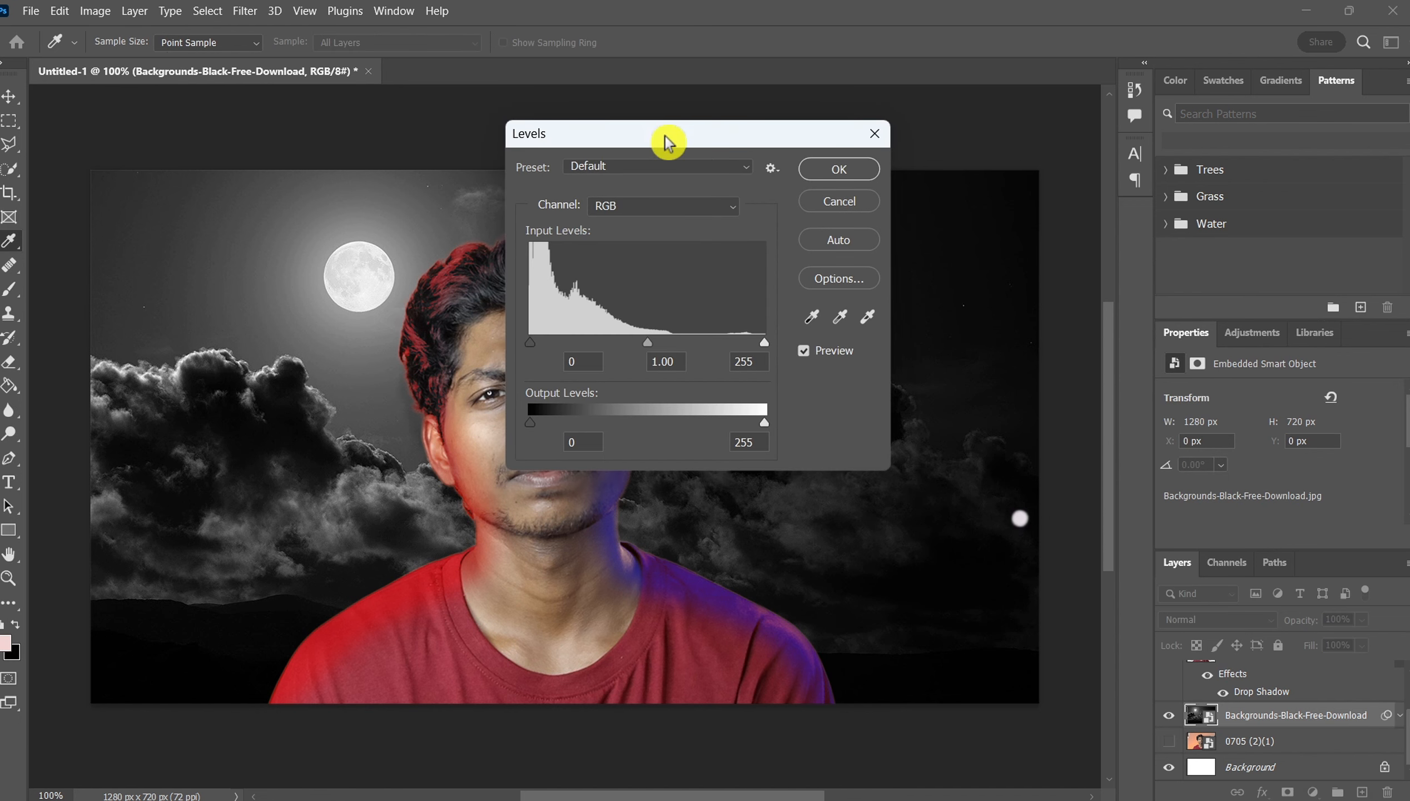
{"action": "left_click_drag", "start_coordinate": [666, 145], "coordinate": [818, 155]}
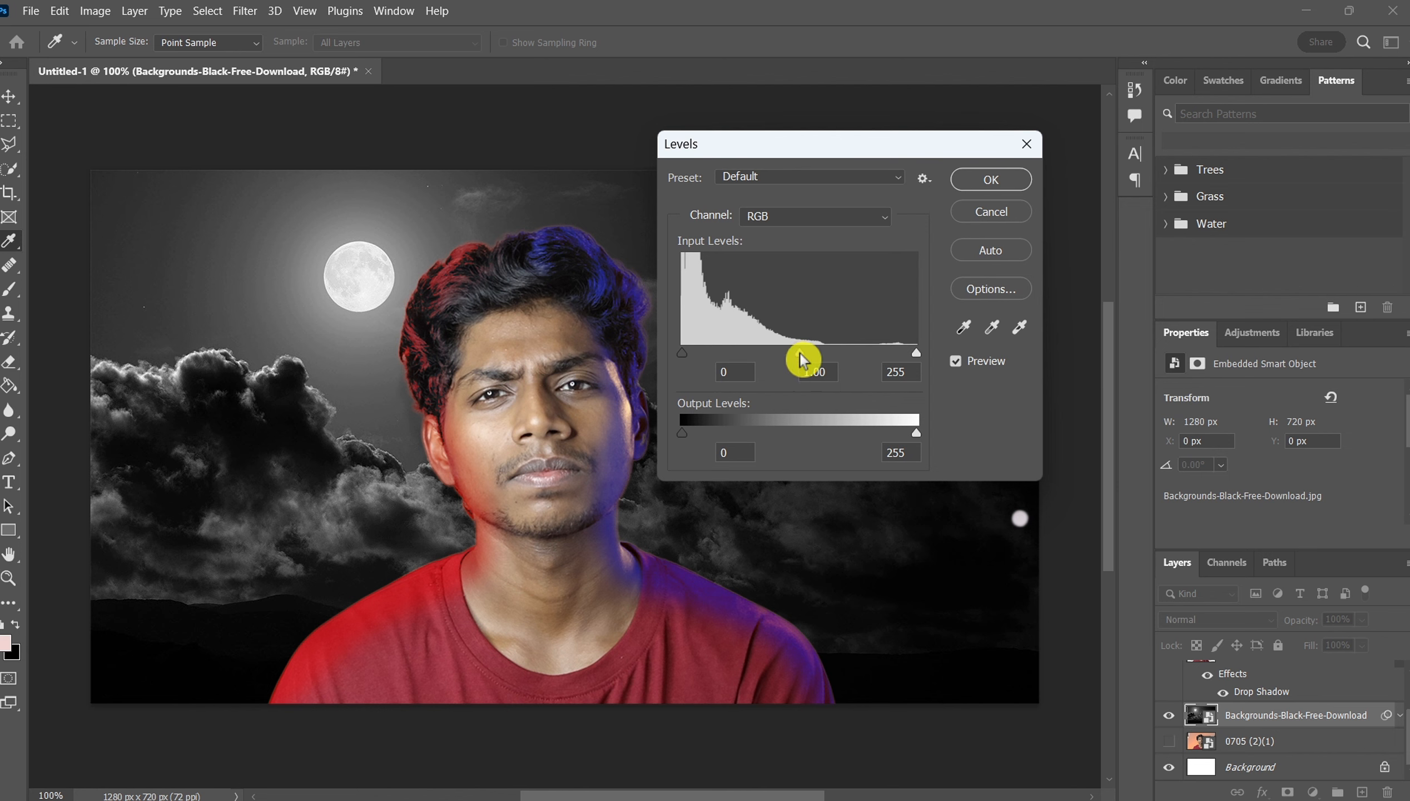
{"action": "left_click_drag", "start_coordinate": [799, 354], "coordinate": [853, 368]}
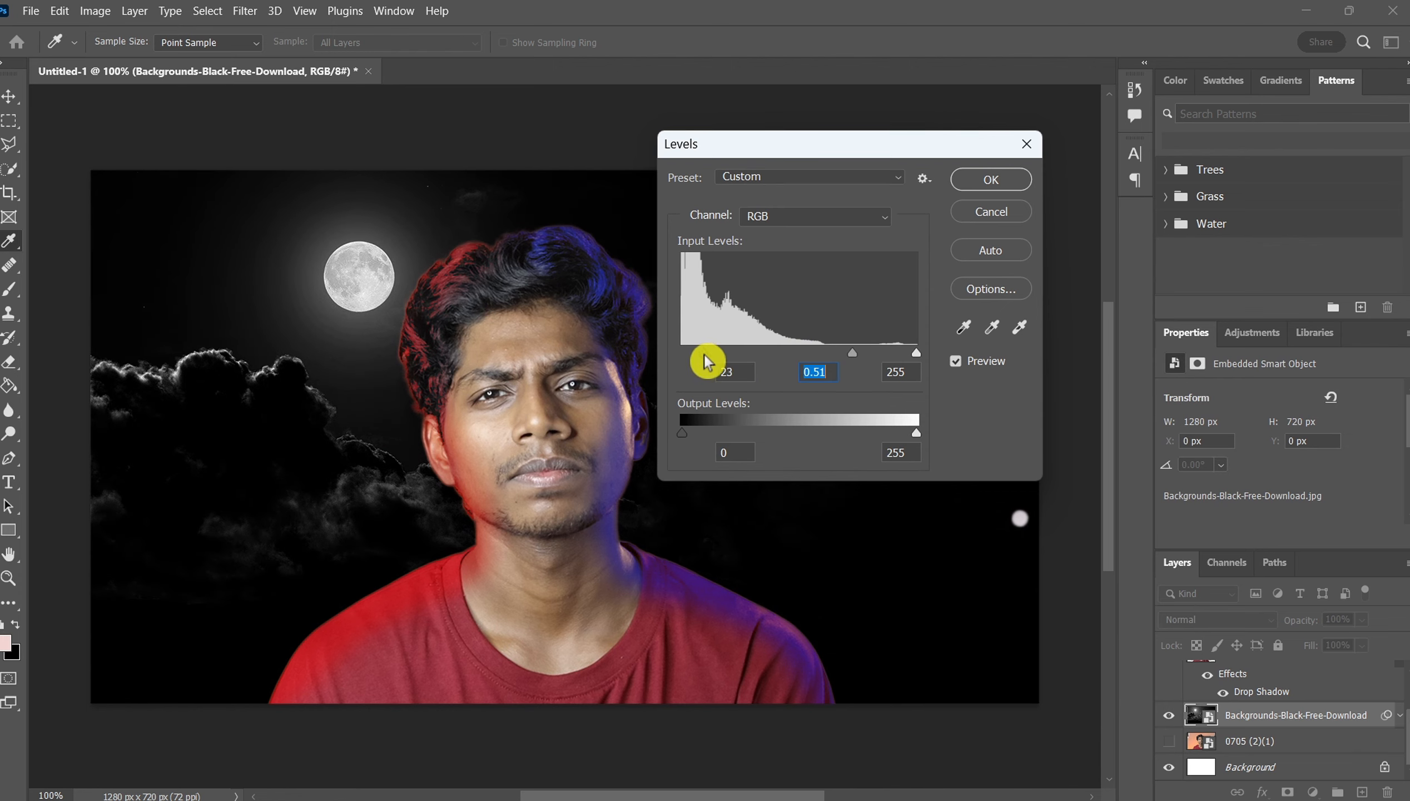
{"action": "left_click_drag", "start_coordinate": [683, 354], "coordinate": [696, 355]}
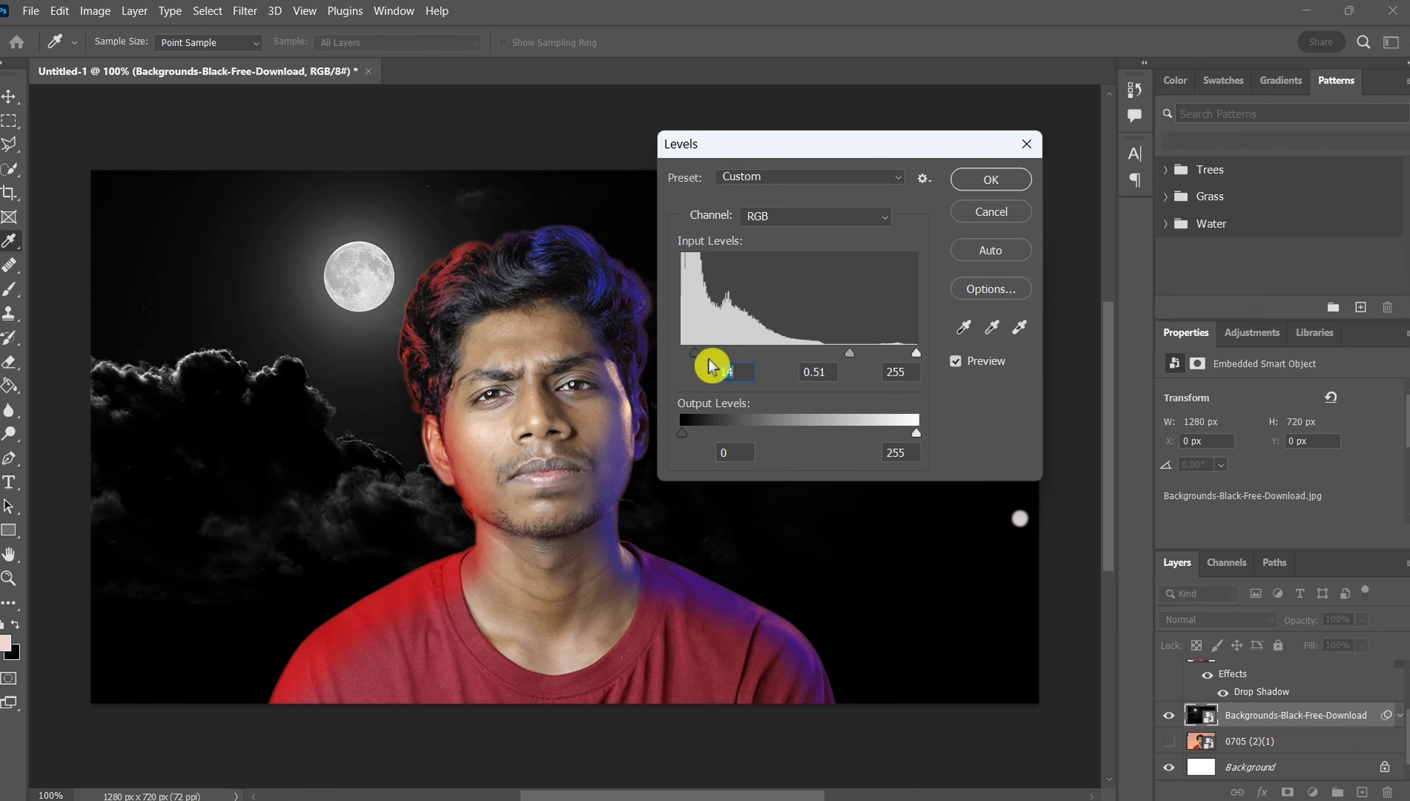
{"action": "left_click", "coordinate": [993, 182]}
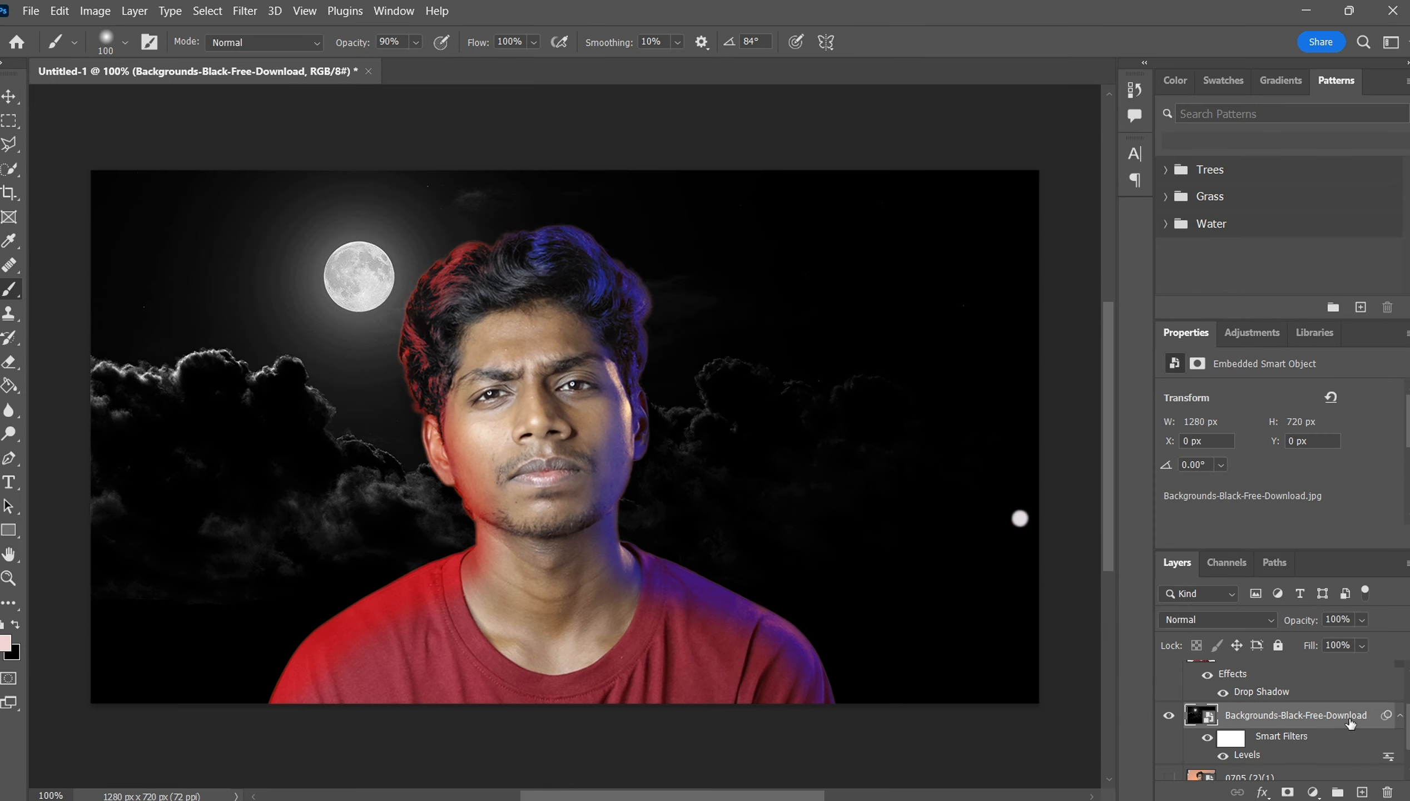
- Tint the background layer red with Curves by raising the Red channel from input 63 to output 158
{"action": "left_click", "coordinate": [93, 10]}
{"action": "mouse_move", "coordinate": [123, 61]}
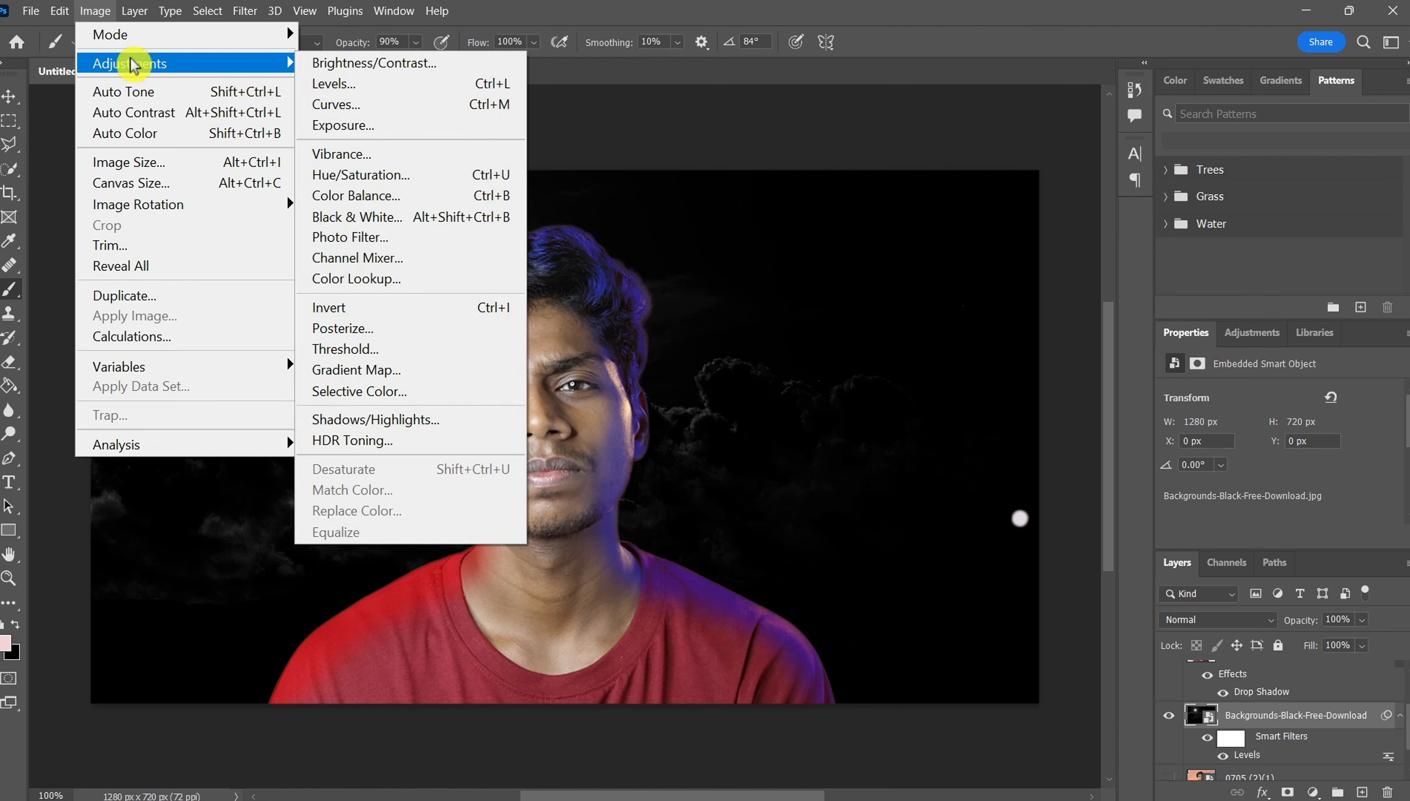
{"action": "left_click", "coordinate": [358, 111]}
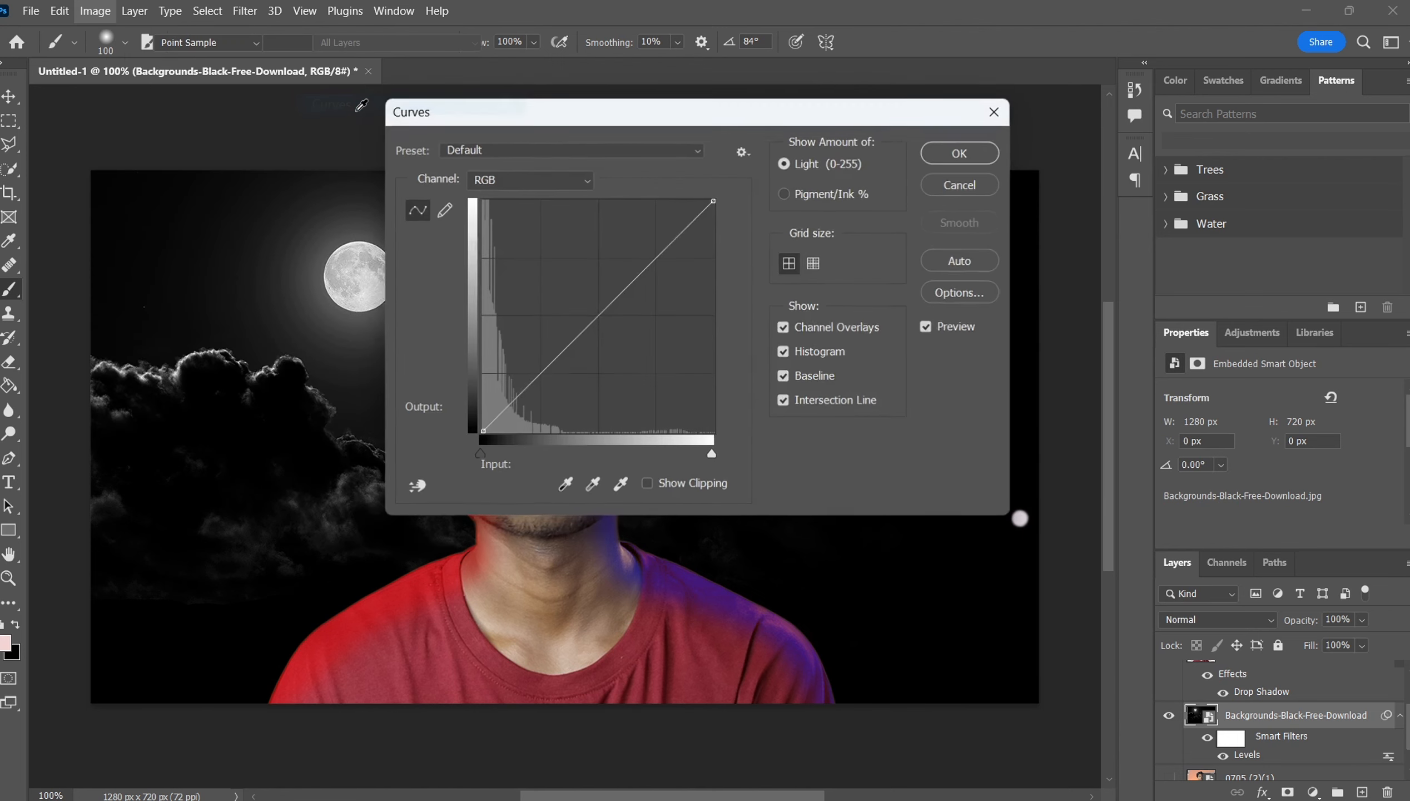
{"action": "left_click_drag", "start_coordinate": [816, 117], "coordinate": [1111, 143]}
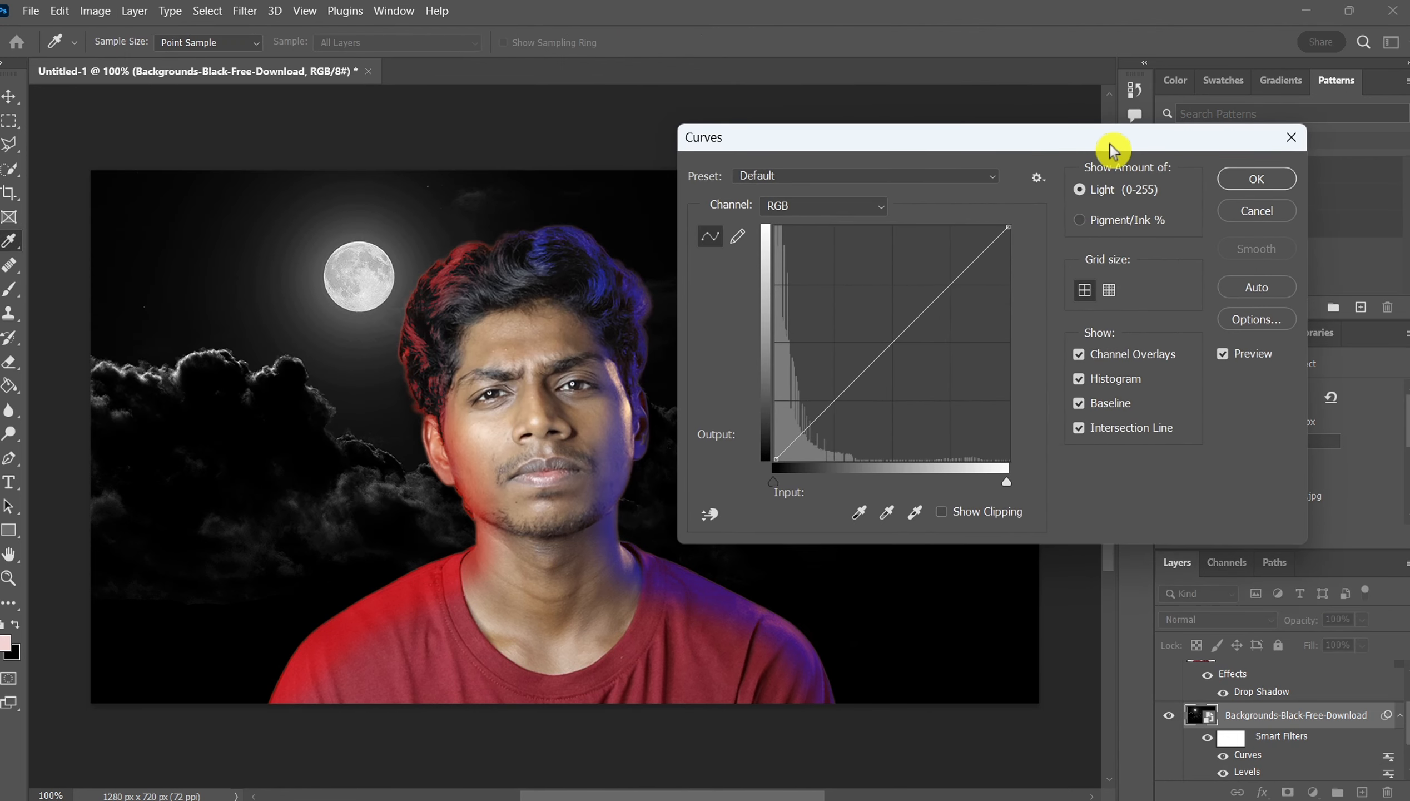
{"action": "left_click", "coordinate": [848, 209]}
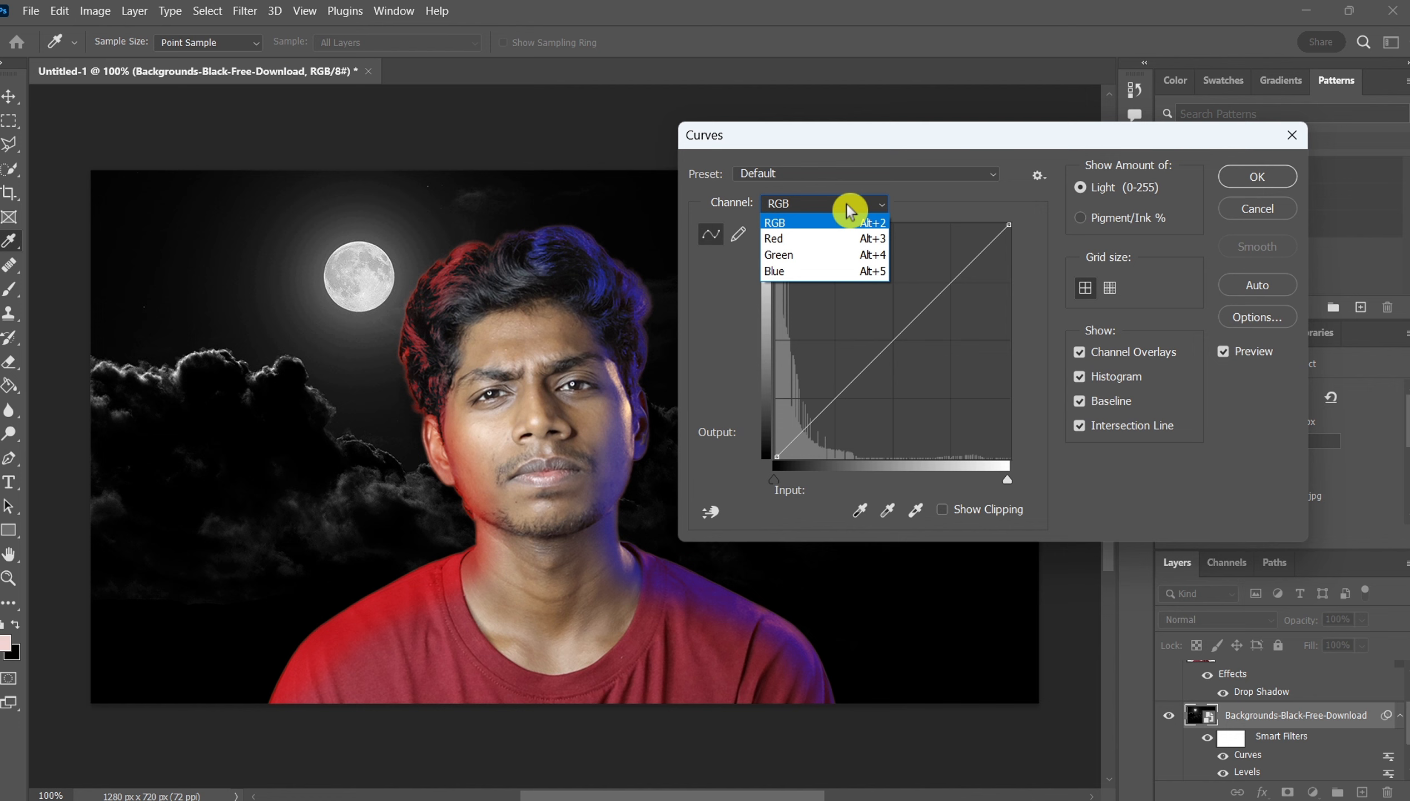
{"action": "left_click", "coordinate": [857, 237]}
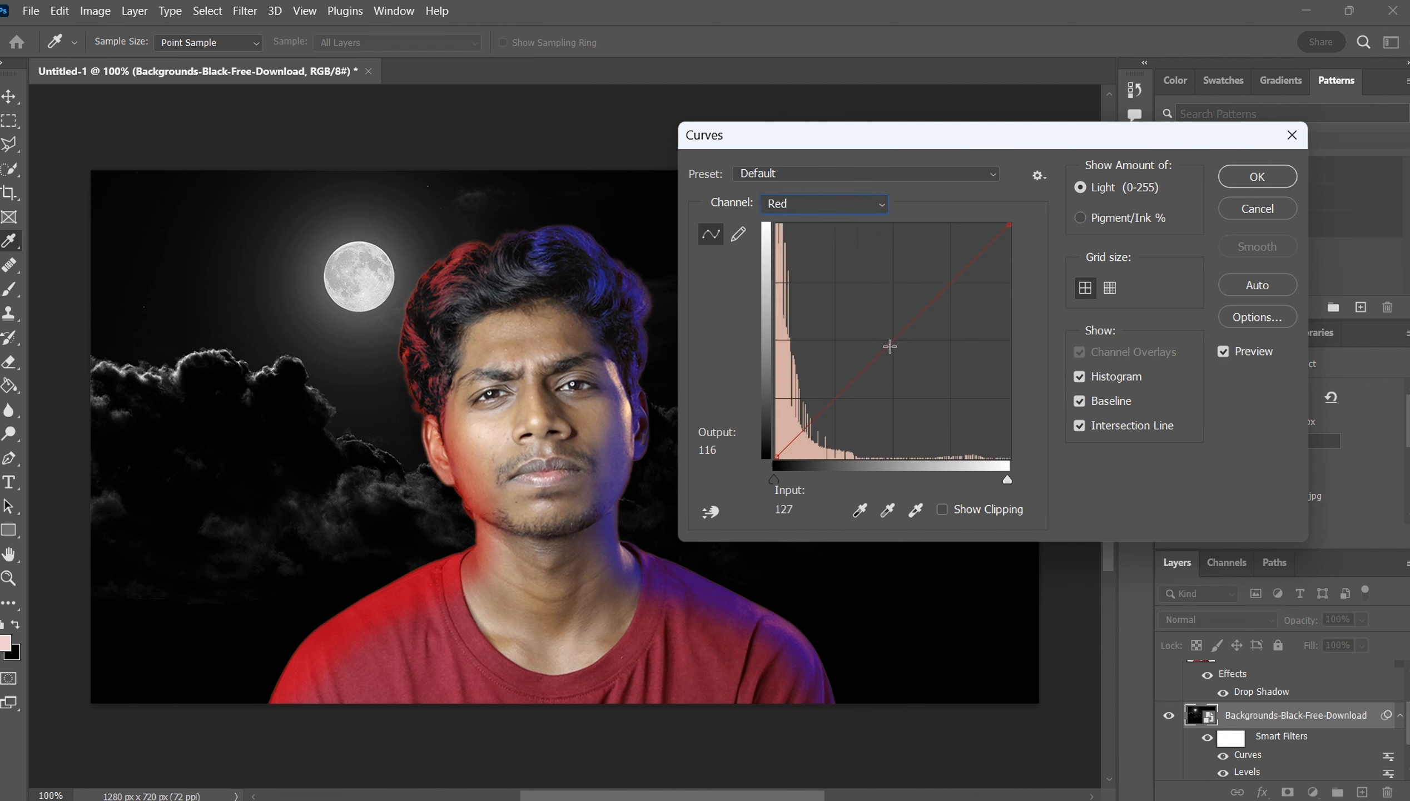
{"action": "left_click_drag", "start_coordinate": [890, 347], "coordinate": [835, 315]}
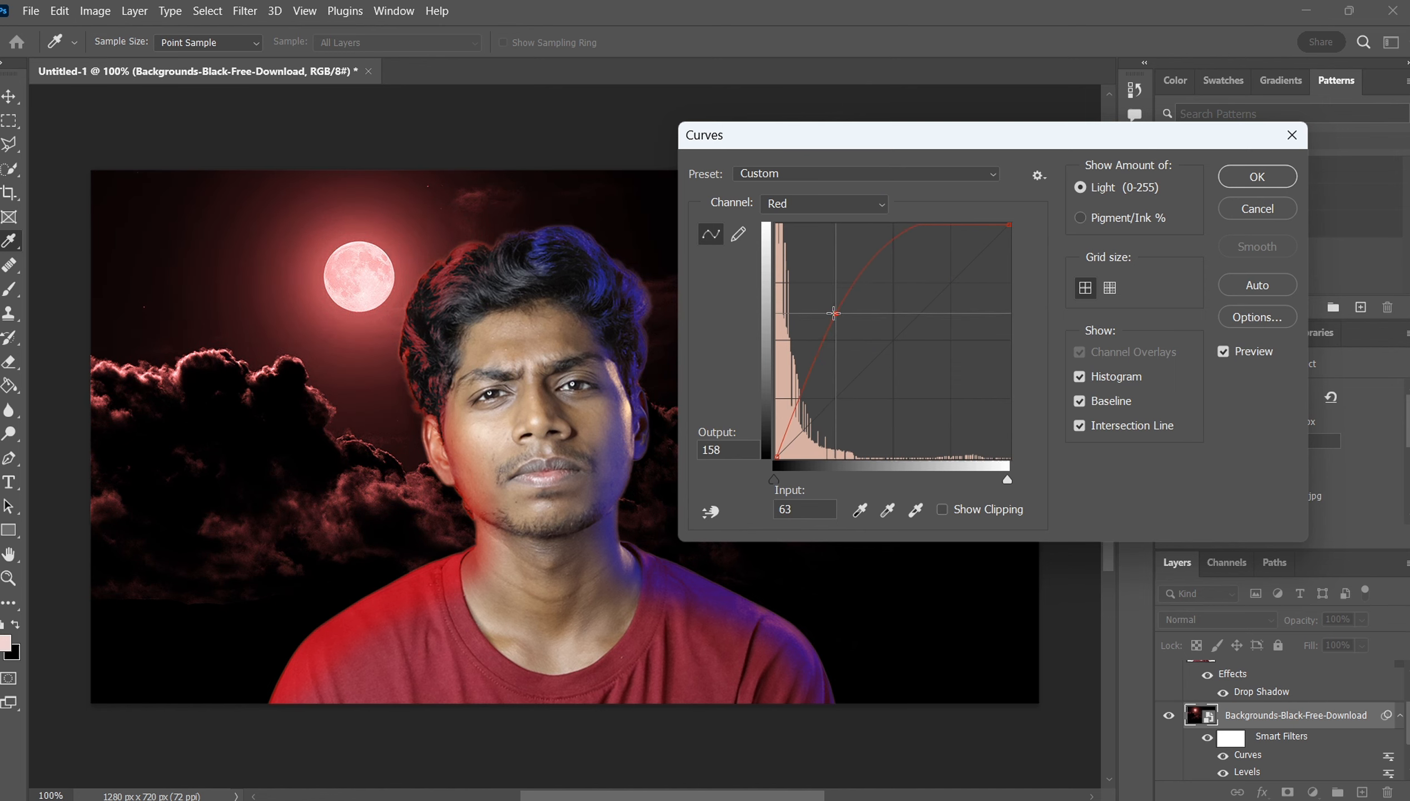
{"action": "left_click", "coordinate": [1257, 177]}
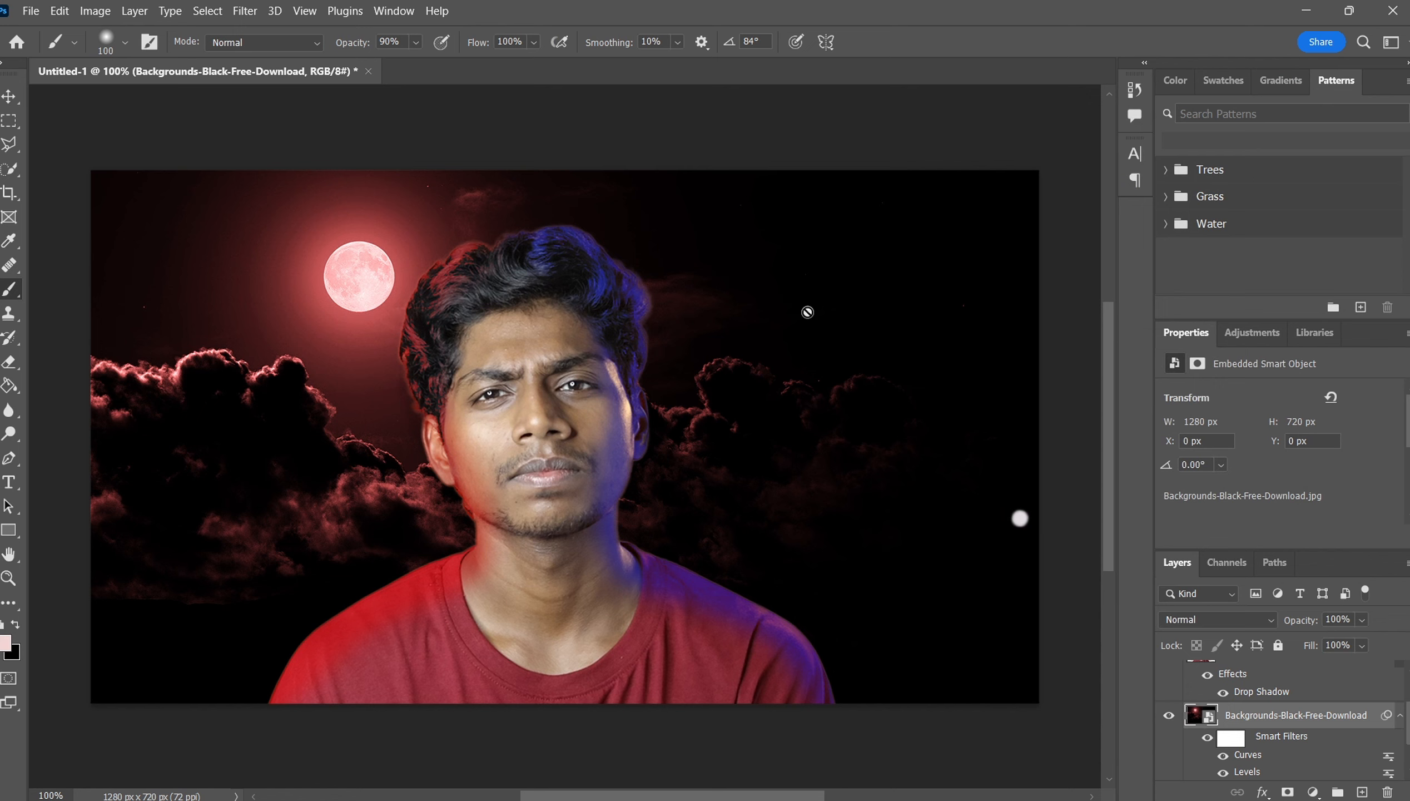
- Increase the saturation of the man's layer to +29 with Hue/Saturation
{"action": "scroll", "coordinate": [1259, 756], "scroll_direction": "up", "scroll_amount": 2}
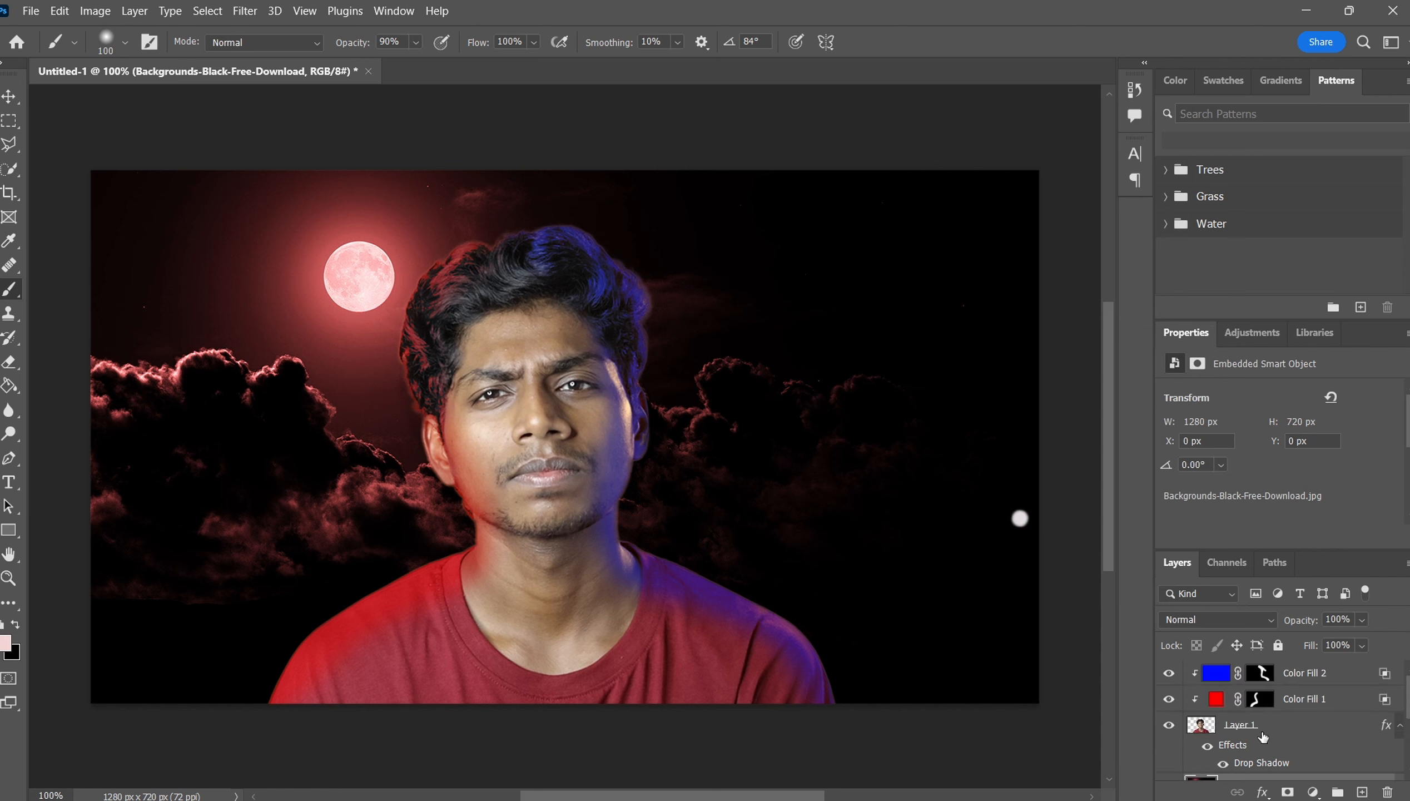
{"action": "left_click", "coordinate": [1265, 727]}
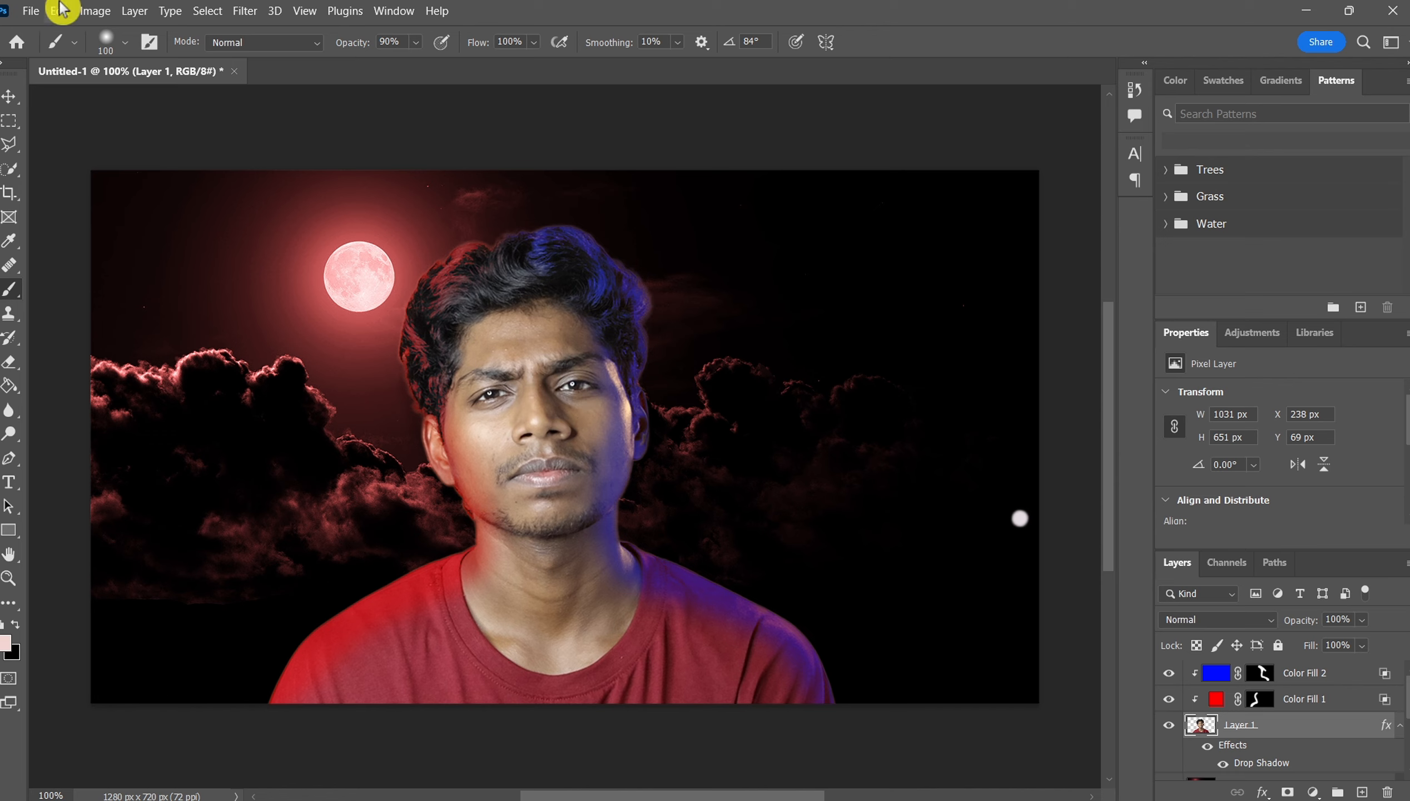
{"action": "left_click", "coordinate": [88, 13]}
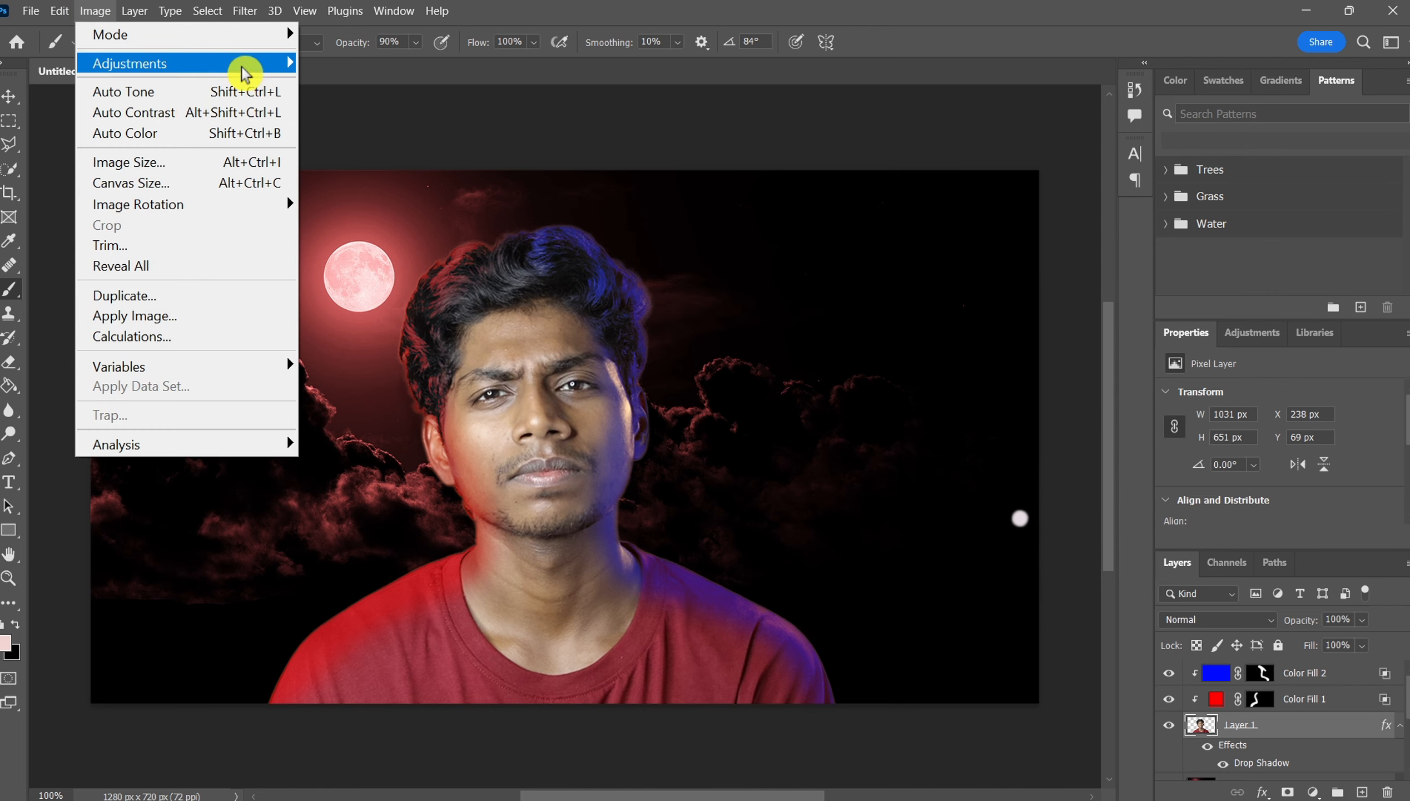
{"action": "mouse_move", "coordinate": [245, 70]}
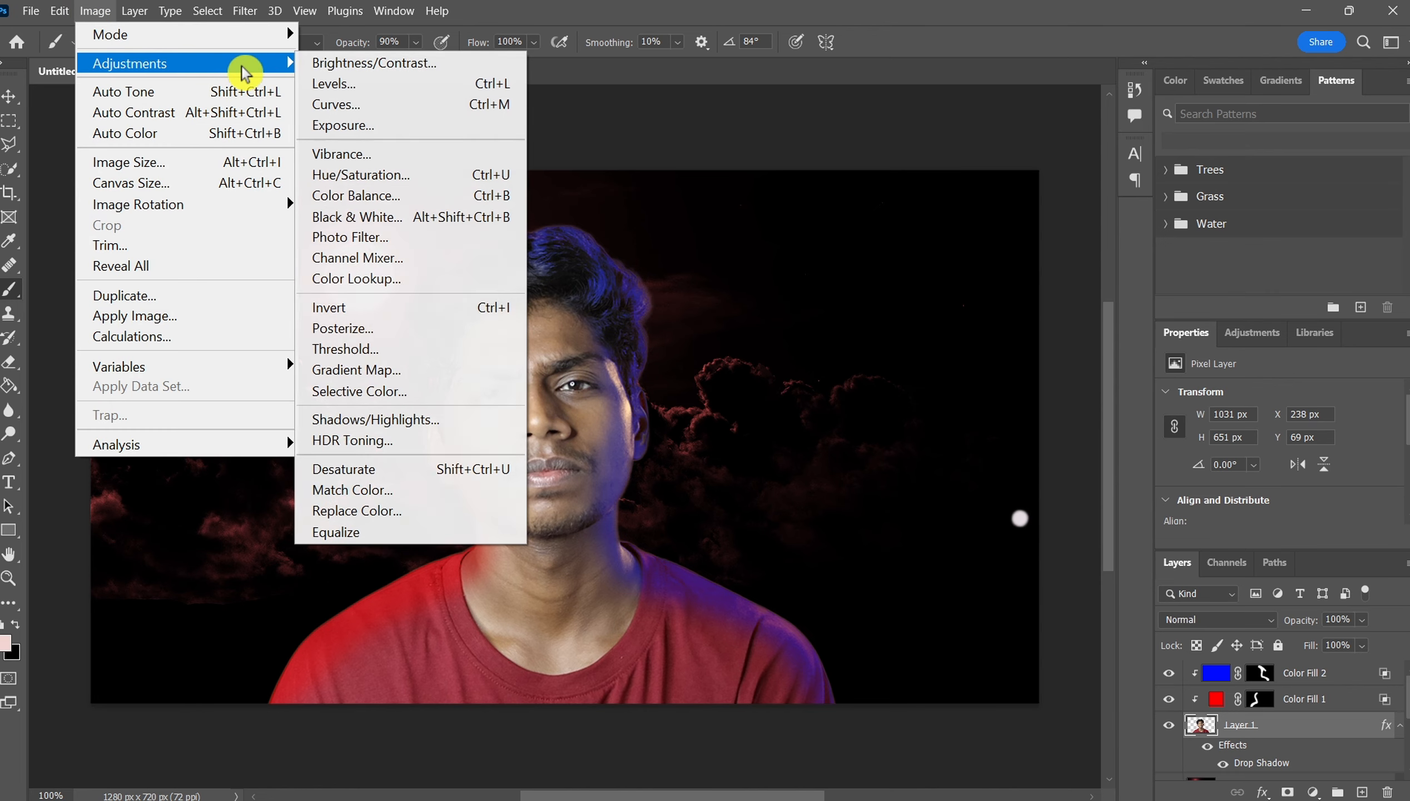
{"action": "left_click", "coordinate": [419, 177]}
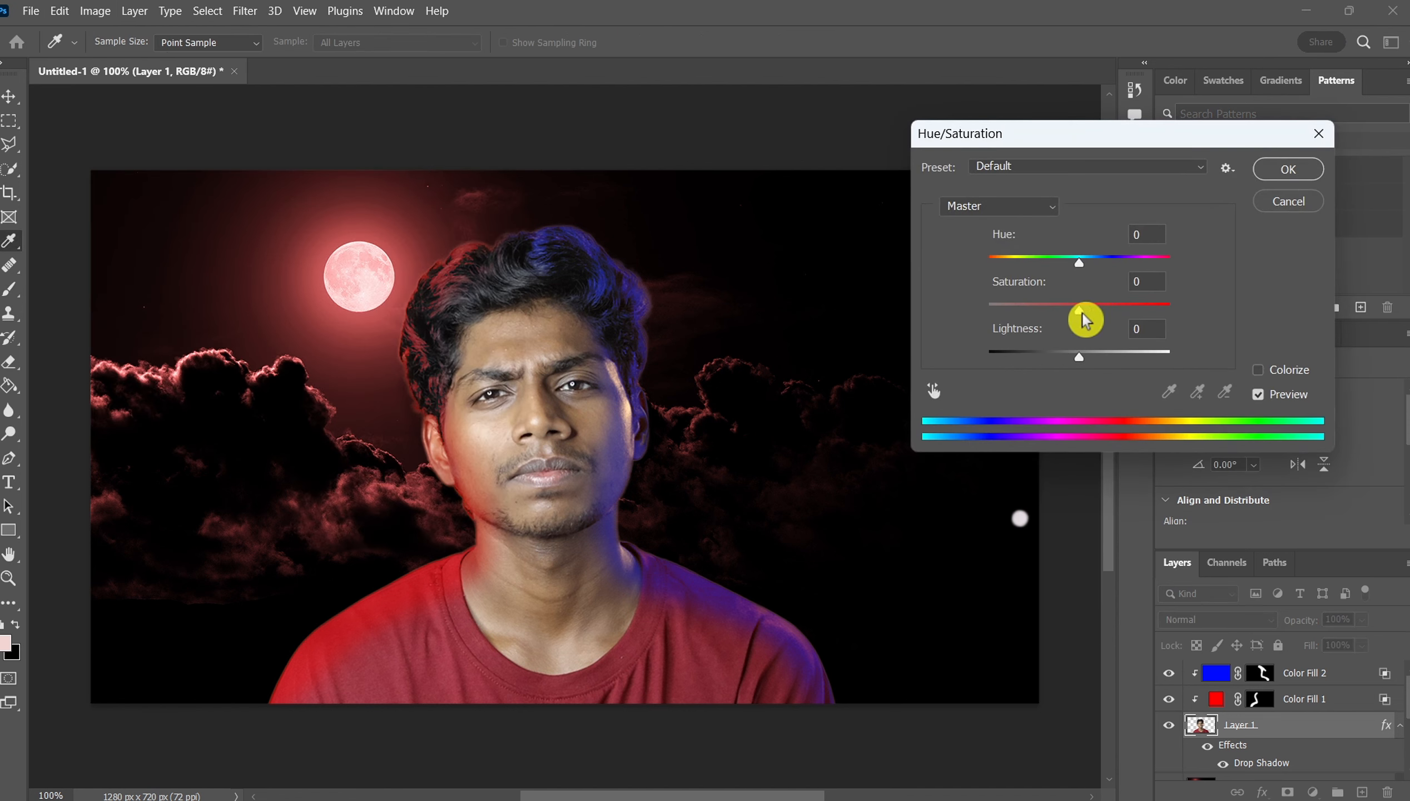
{"action": "left_click_drag", "start_coordinate": [1085, 319], "coordinate": [1099, 368]}
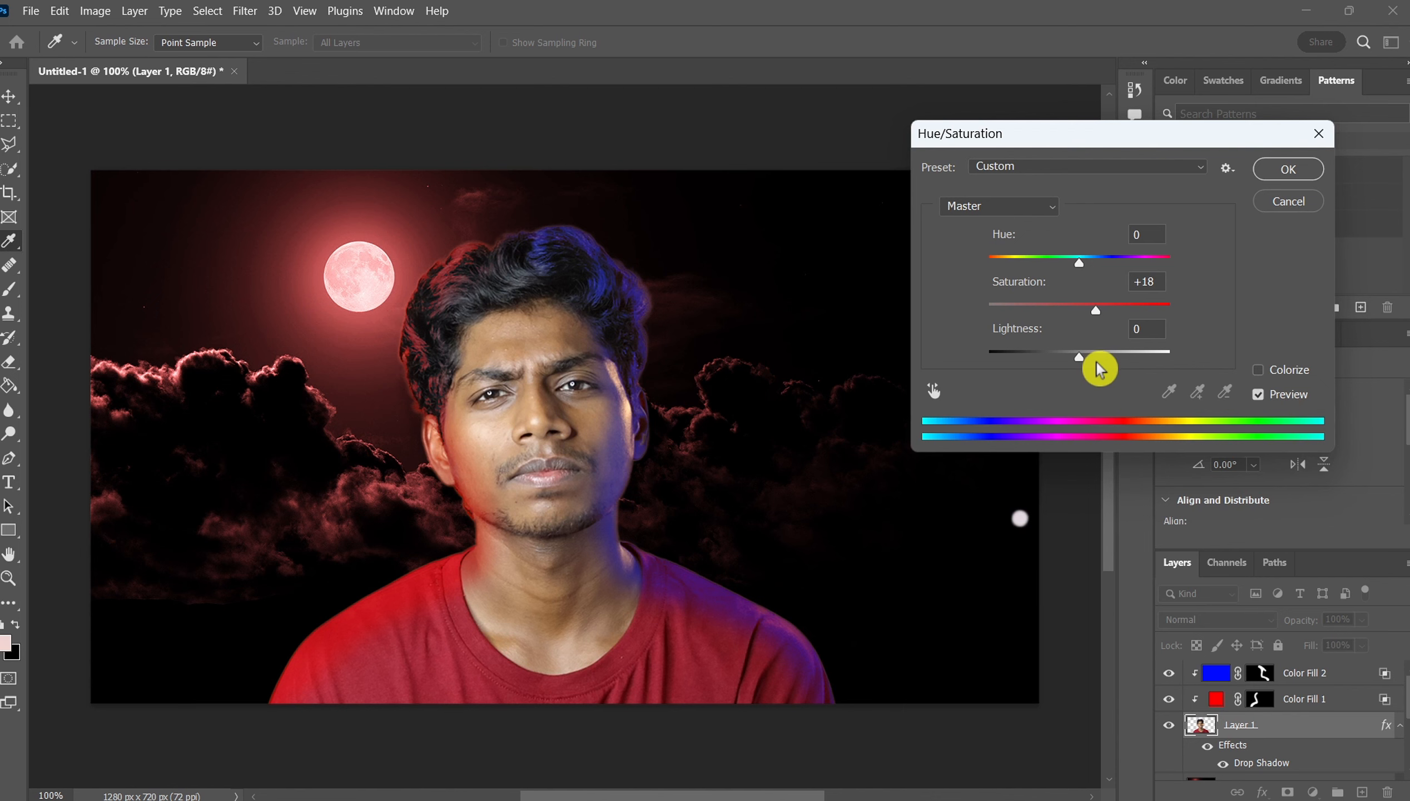
{"action": "left_click_drag", "start_coordinate": [1096, 362], "coordinate": [1107, 369]}
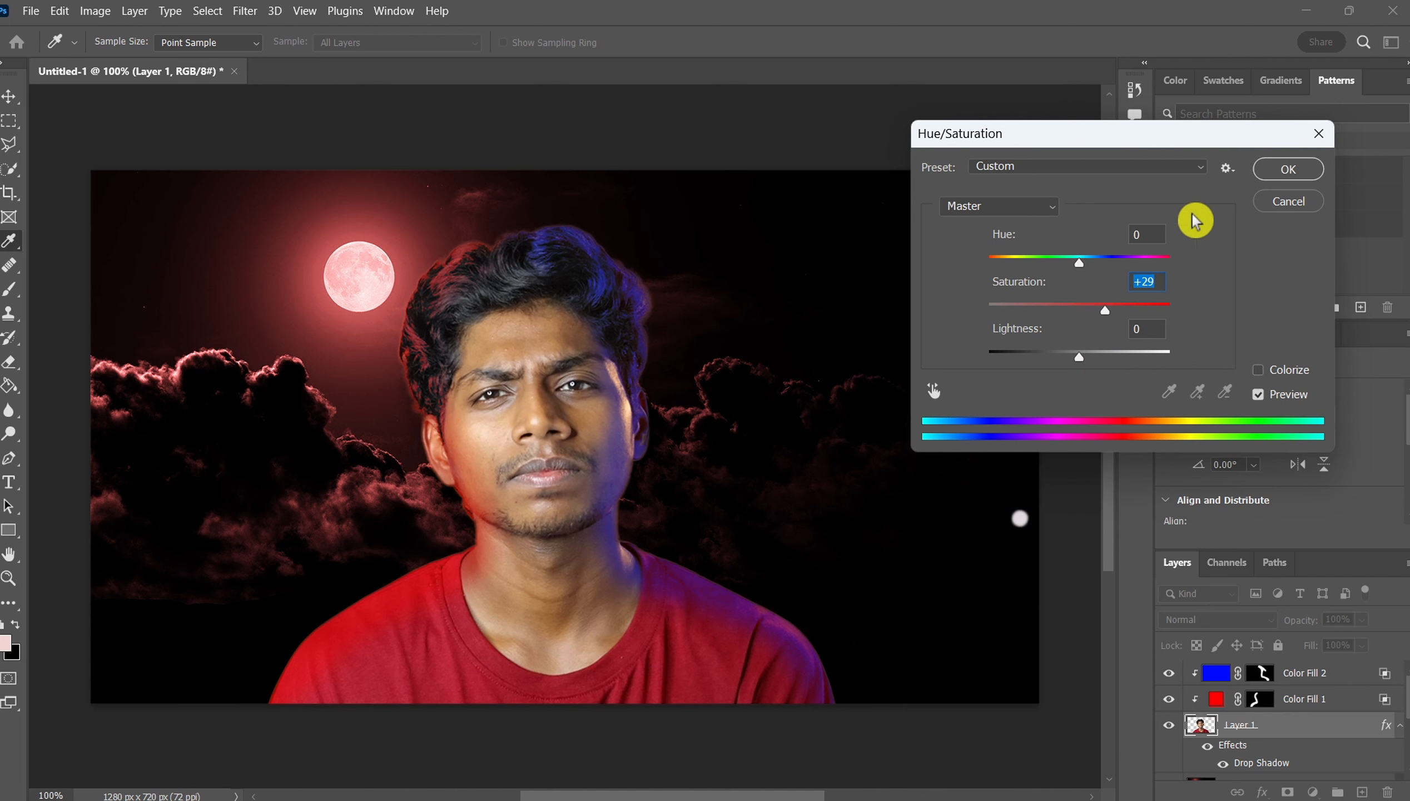
{"action": "left_click", "coordinate": [1282, 170]}
- Create a wide paragraph text box across the upper part of the canvas and replace its placeholder text with MOON
{"action": "key", "text": "b"}
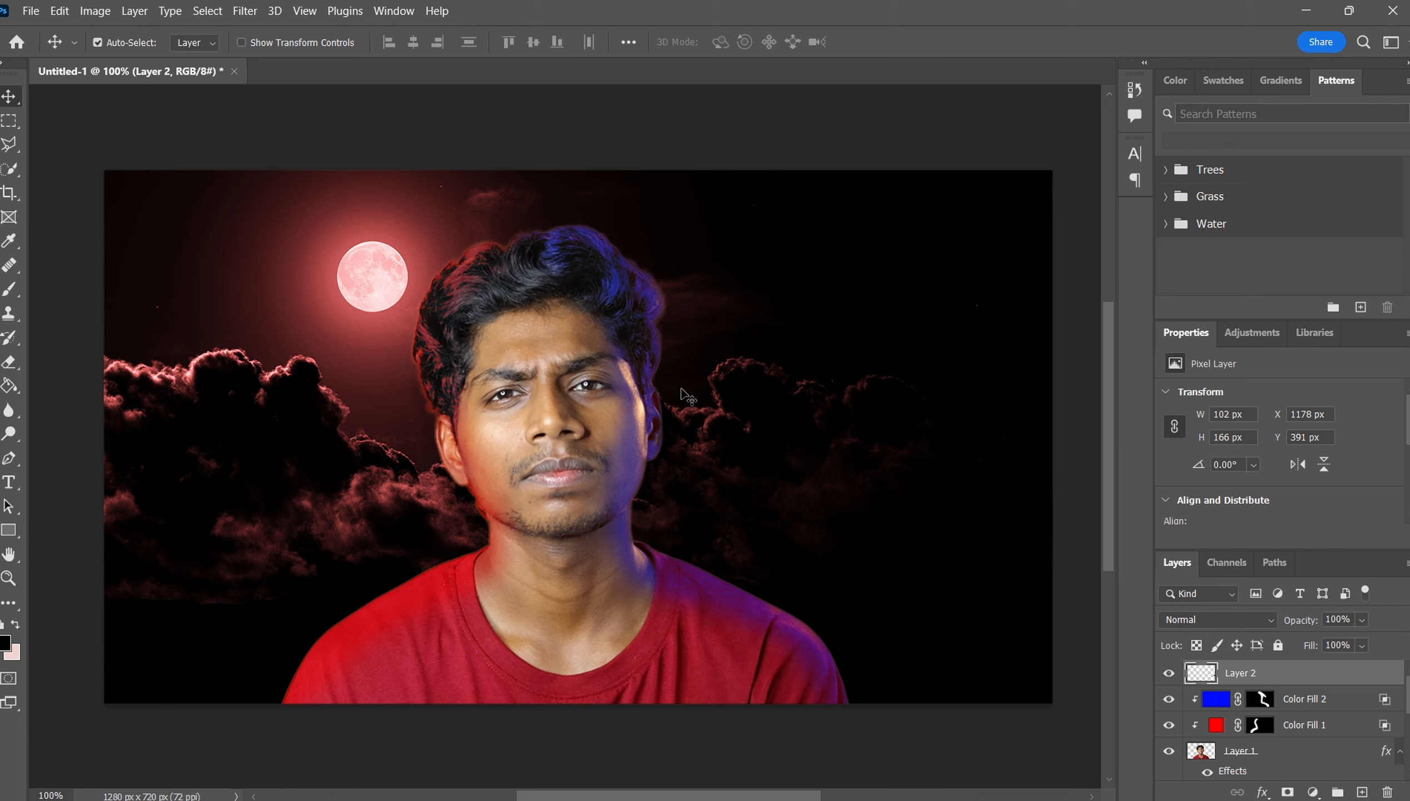
{"action": "key", "text": "t"}
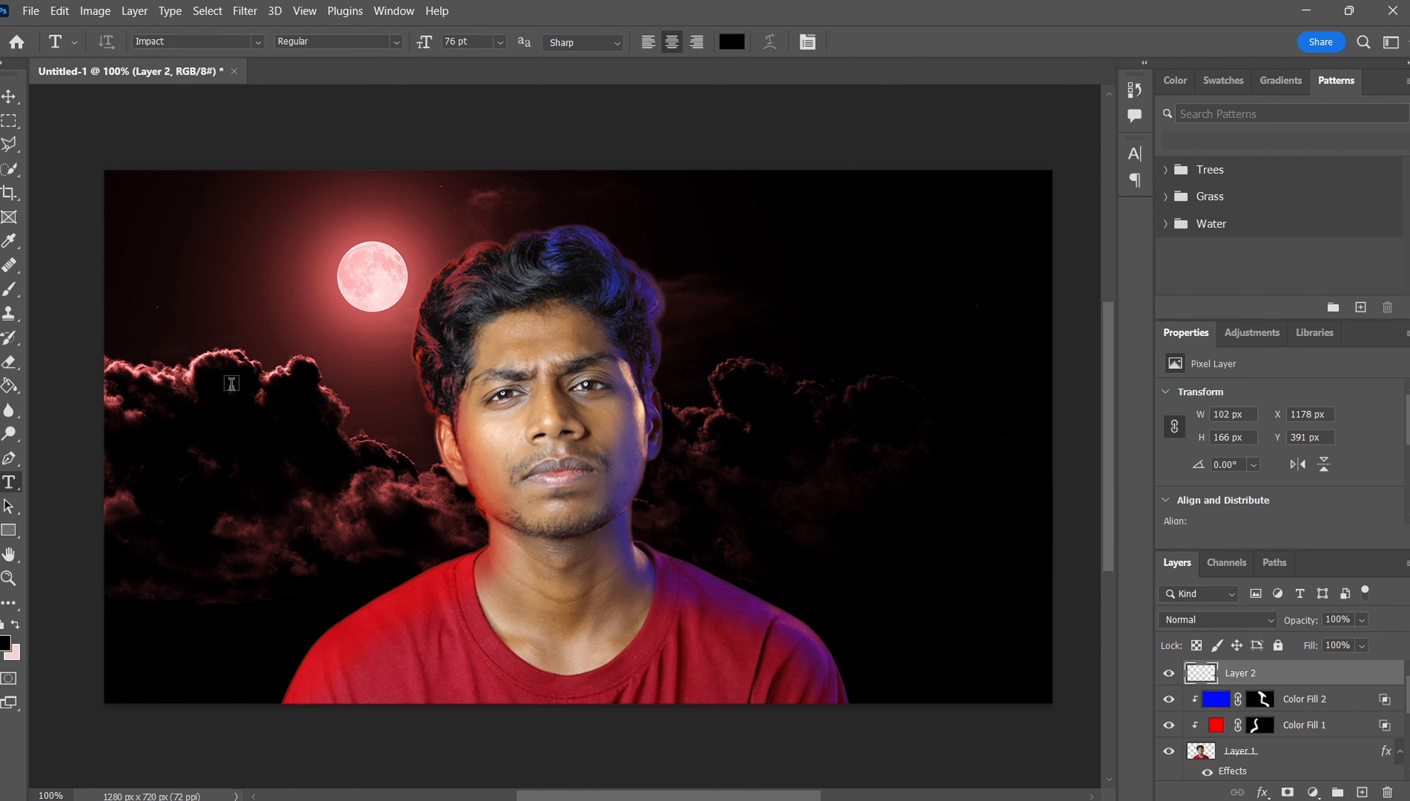
{"action": "left_click", "coordinate": [11, 483]}
{"action": "left_click_drag", "start_coordinate": [198, 201], "coordinate": [977, 413]}
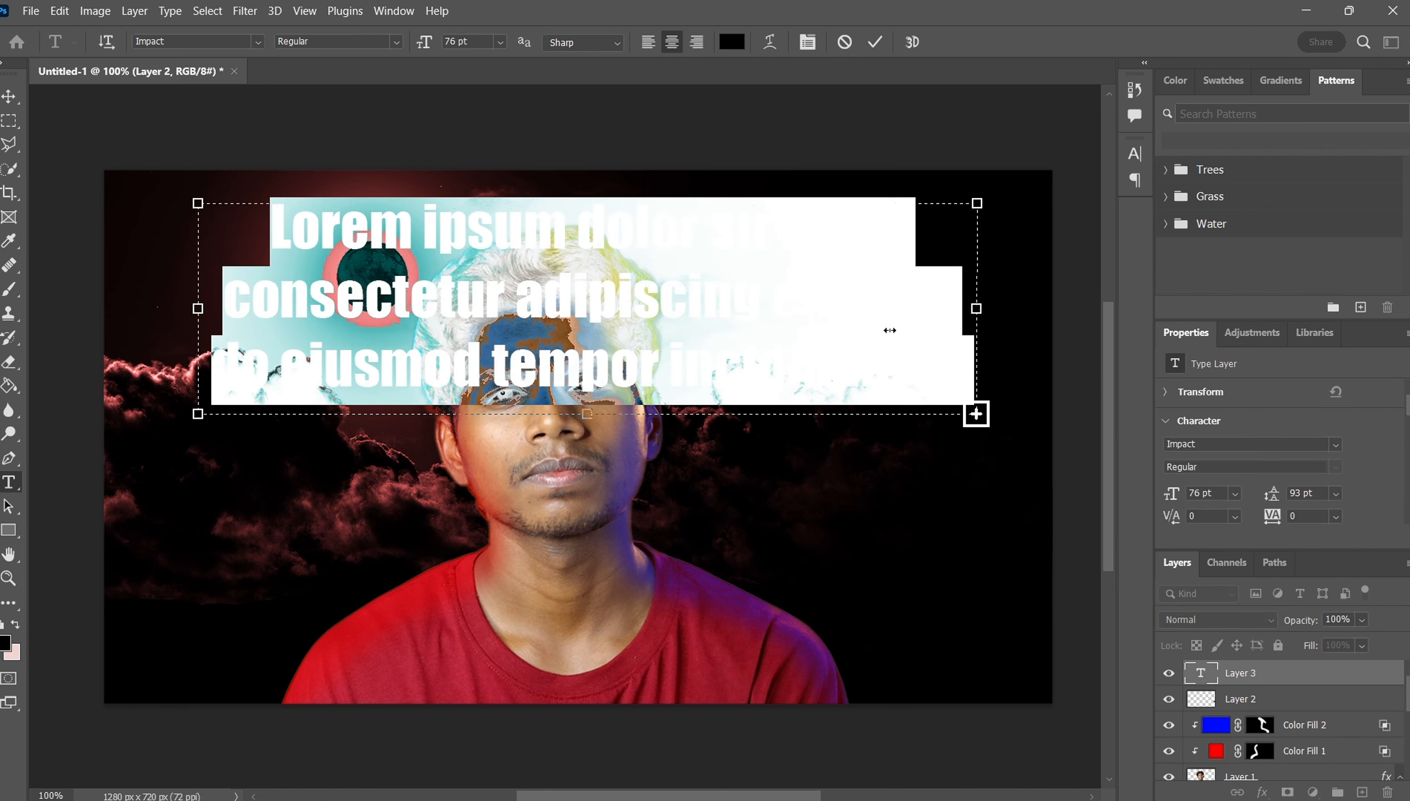
{"action": "key", "text": "BackSpace"}
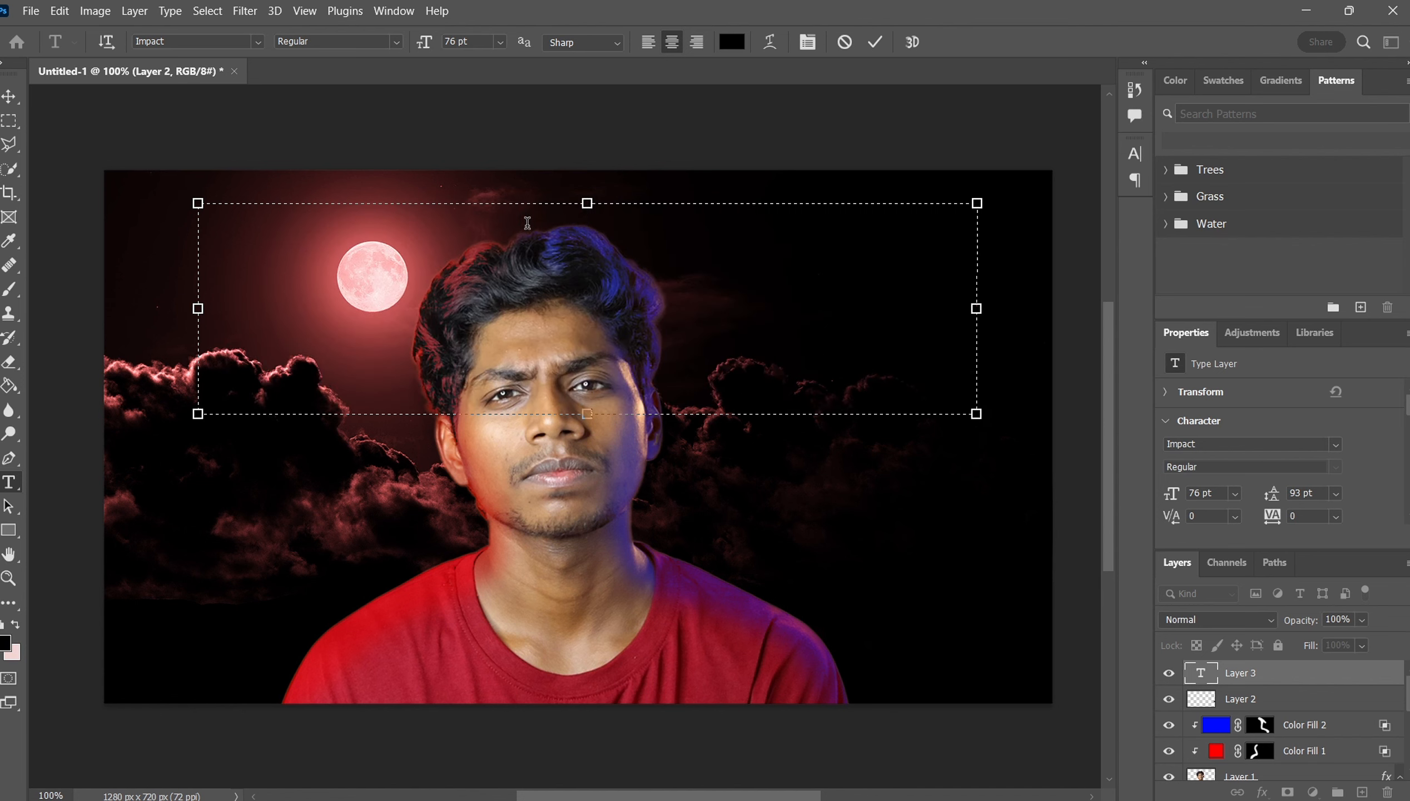
{"action": "type", "text": "MOON"}
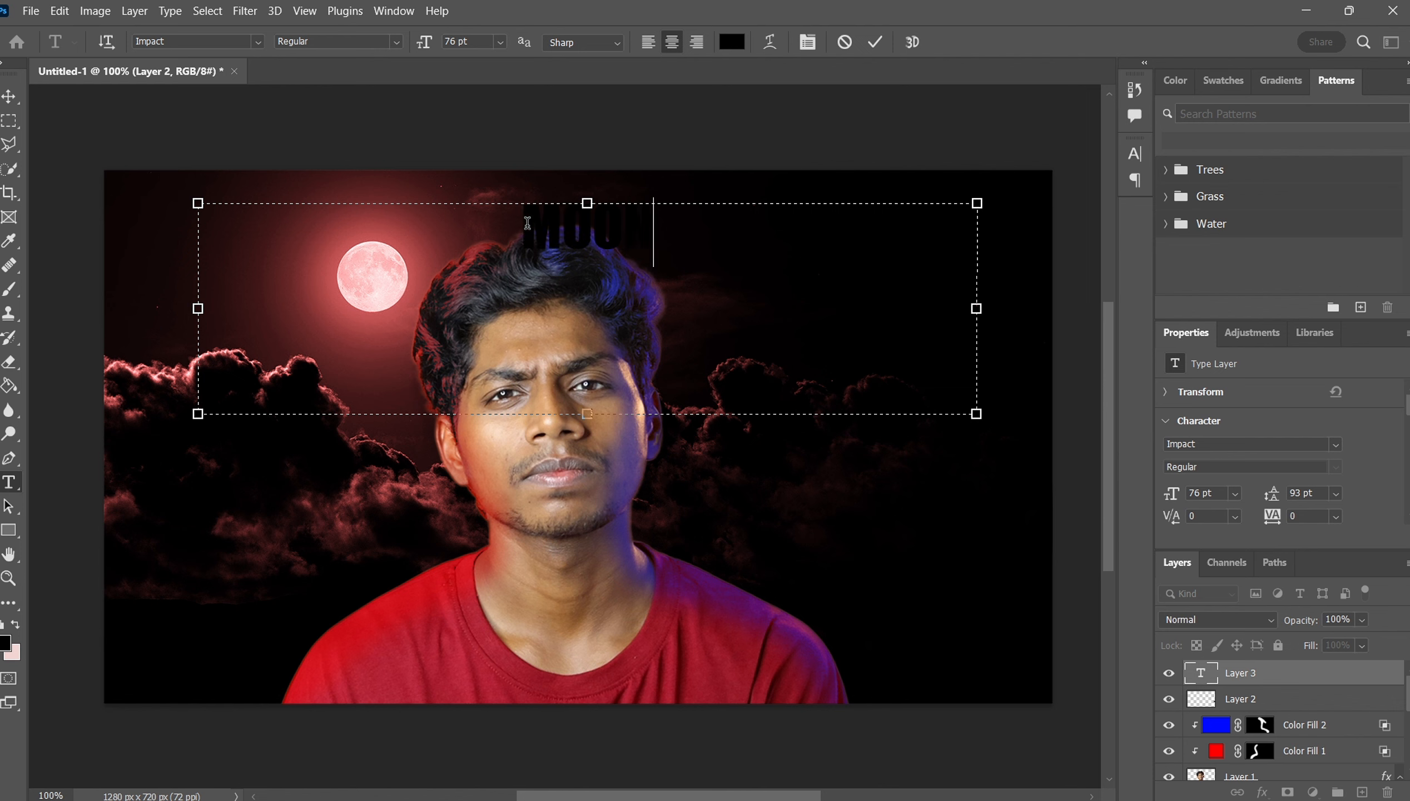
- Color the MOON text white (ffffff) and enlarge it to 327 pt
{"action": "left_click_drag", "start_coordinate": [694, 235], "coordinate": [452, 213]}
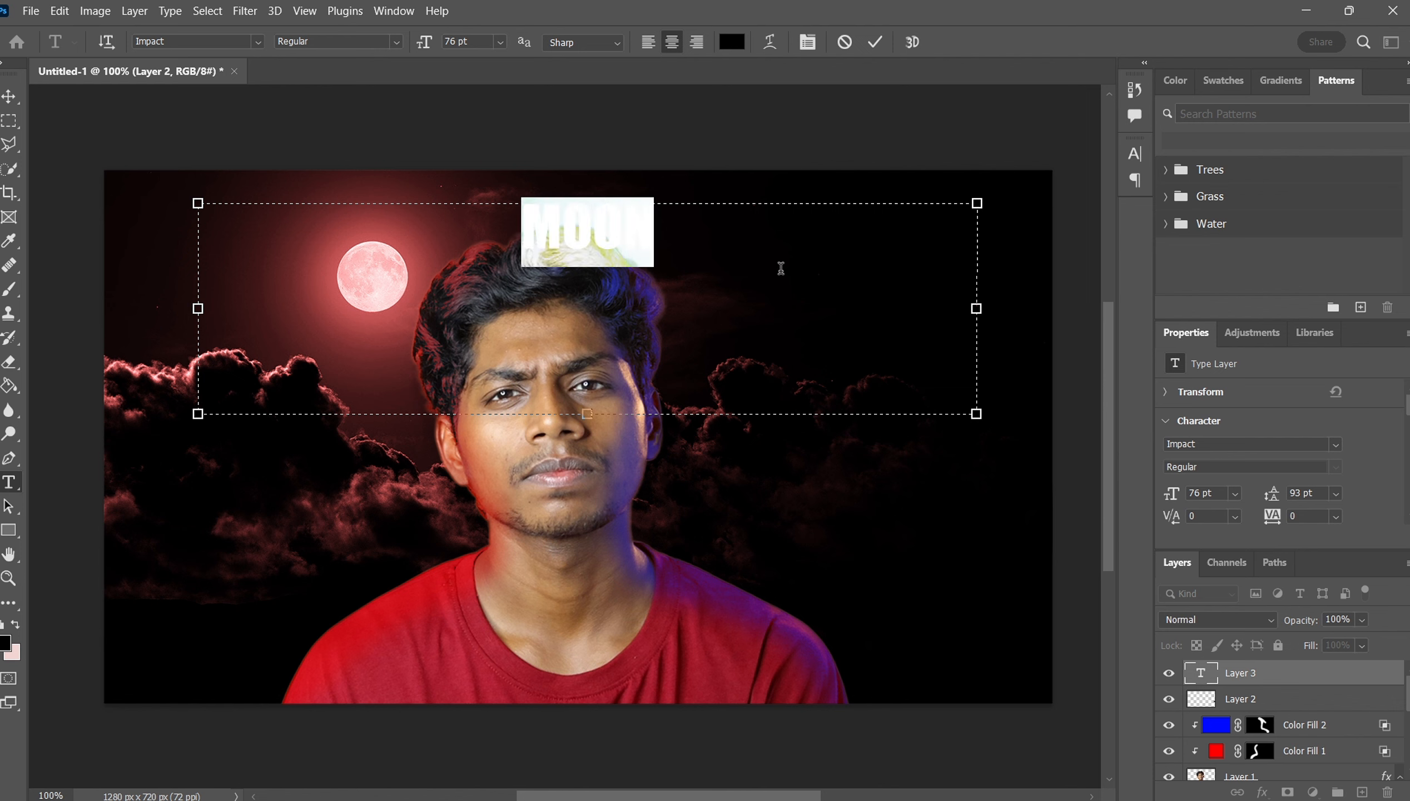
{"action": "left_click", "coordinate": [732, 46]}
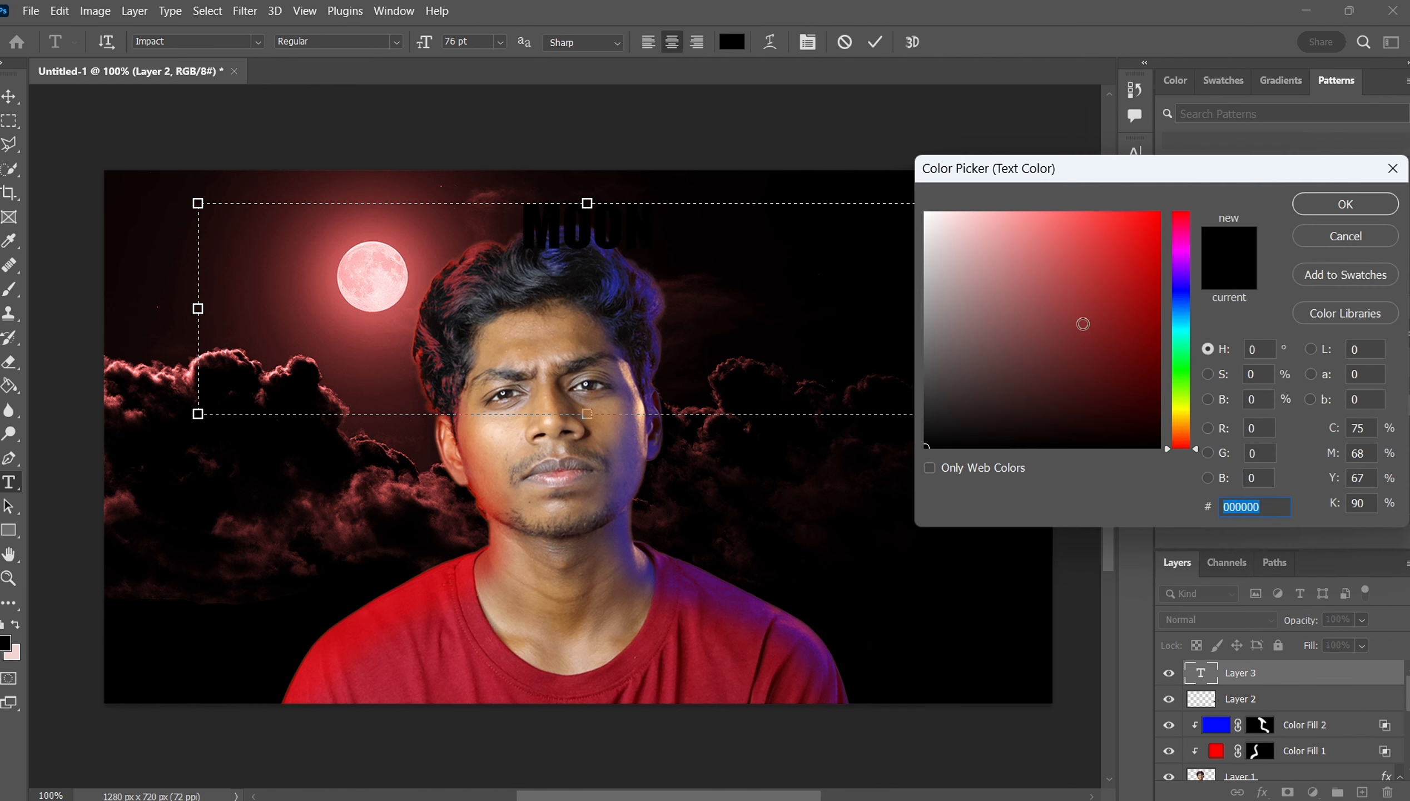
{"action": "left_click_drag", "start_coordinate": [1083, 324], "coordinate": [927, 213]}
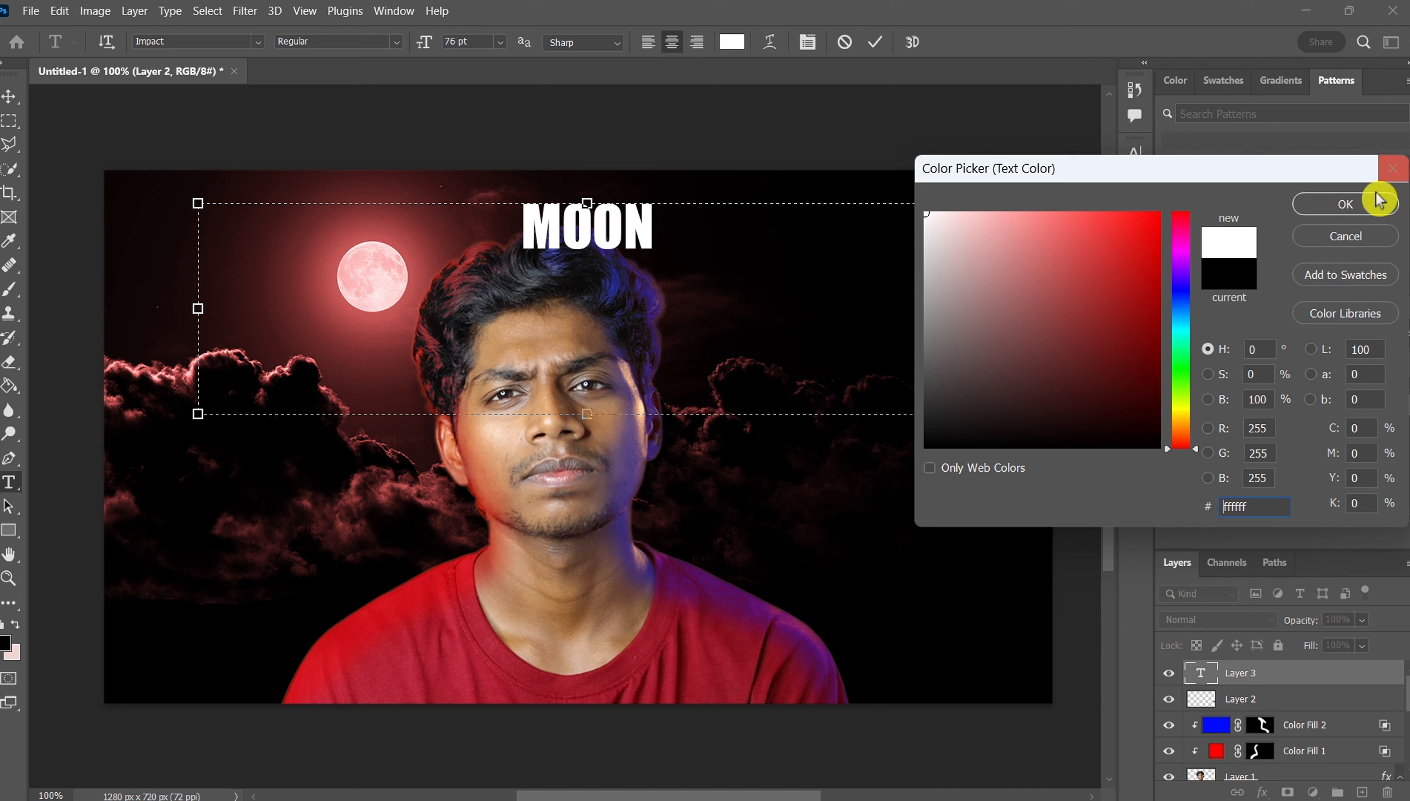
{"action": "left_click", "coordinate": [1350, 204]}
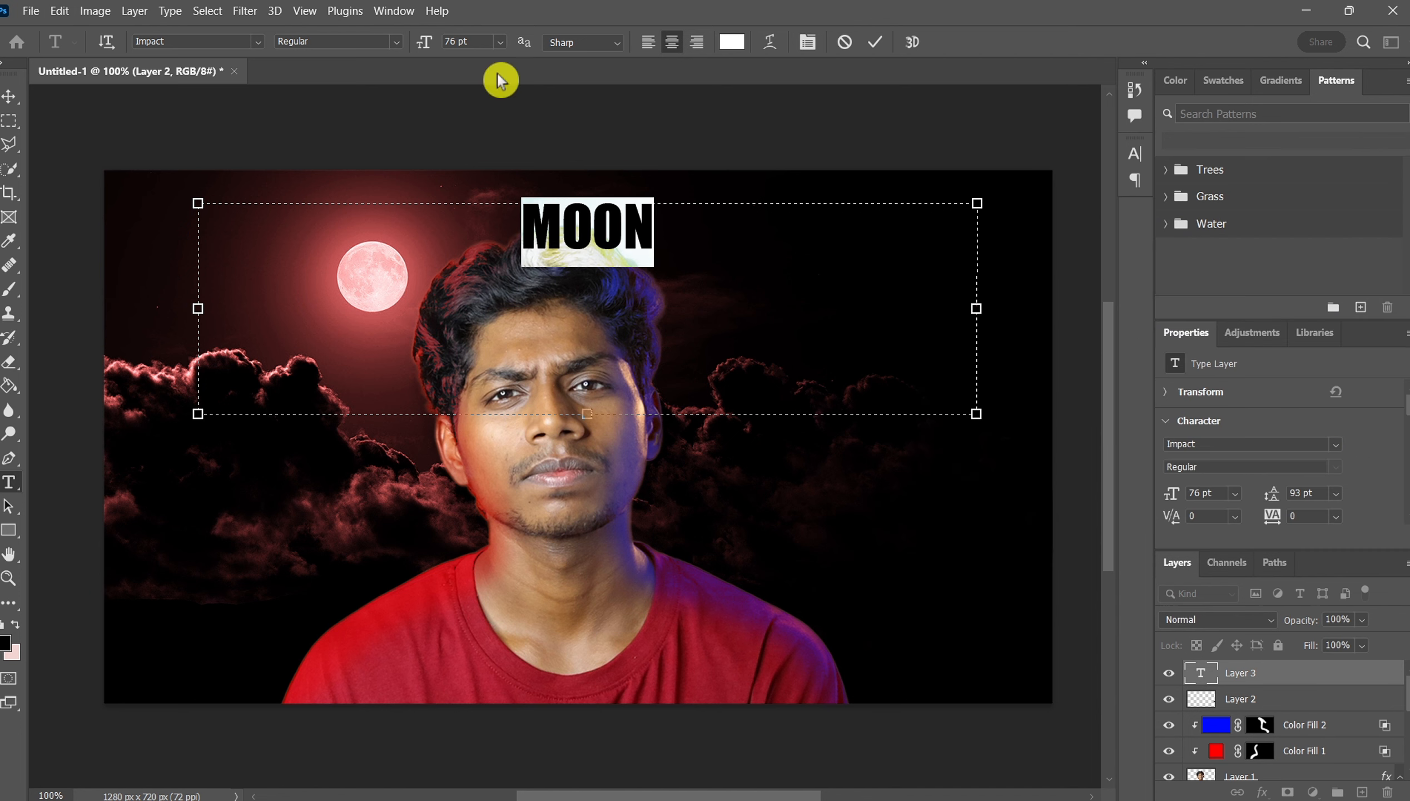
{"action": "left_click", "coordinate": [501, 42]}
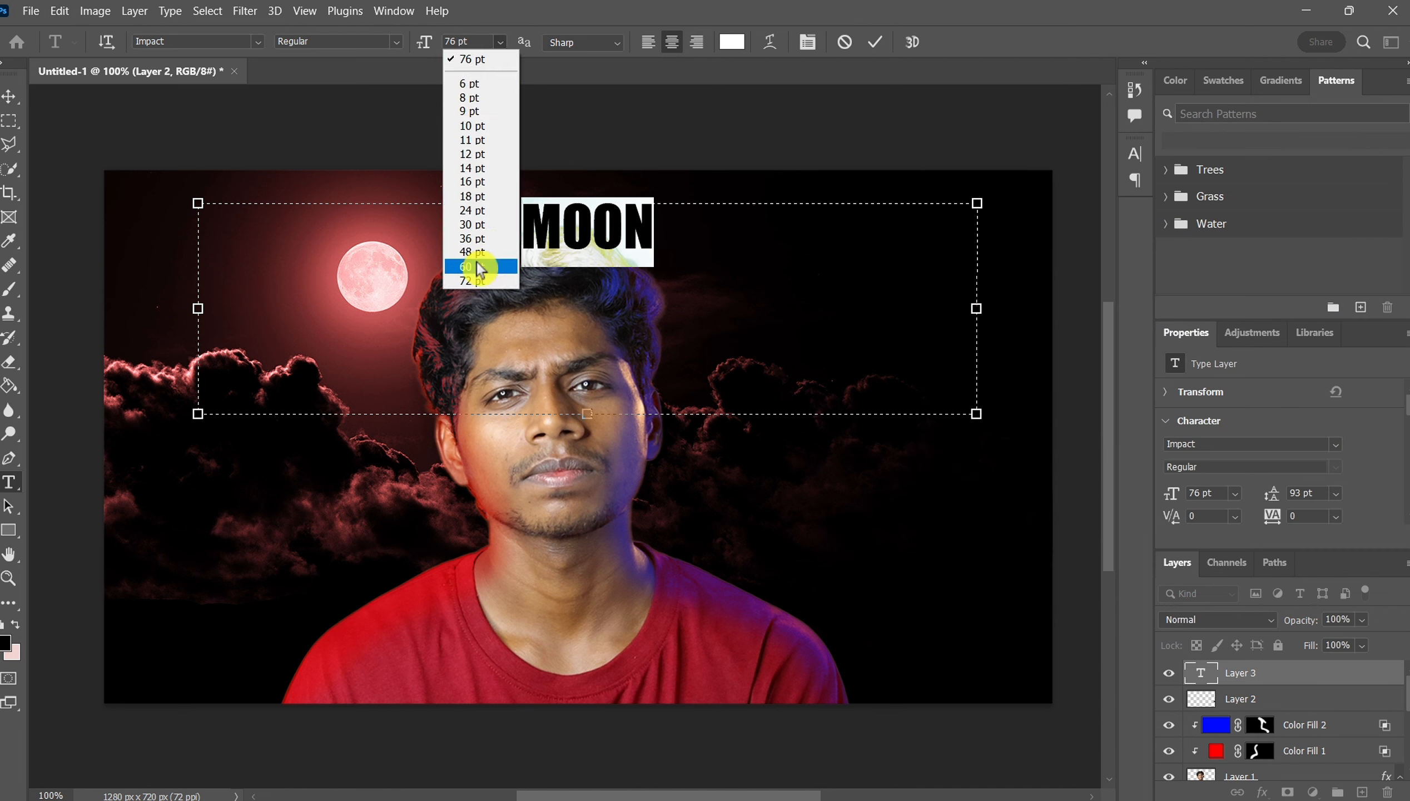
{"action": "left_click", "coordinate": [477, 280]}
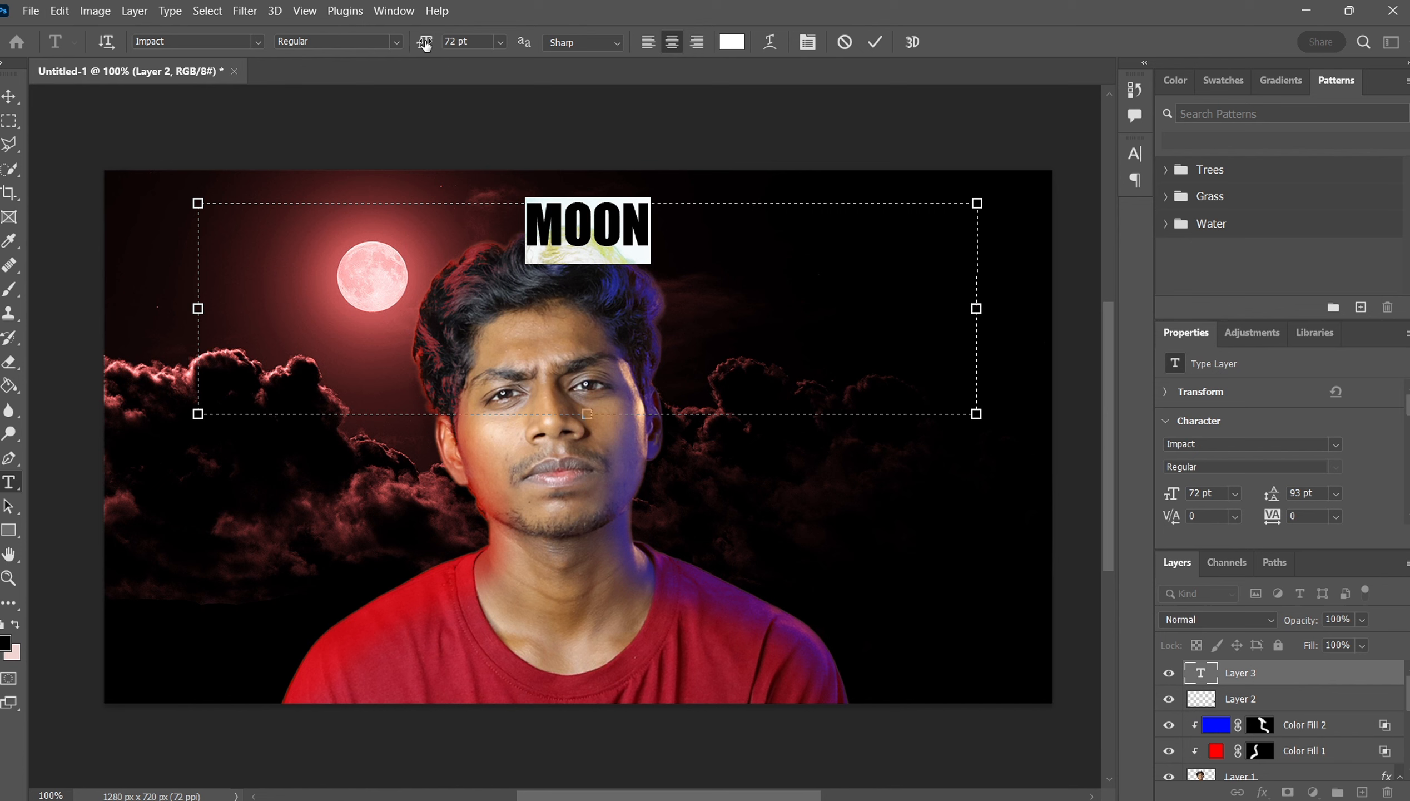
{"action": "left_click_drag", "start_coordinate": [425, 44], "coordinate": [662, 52]}
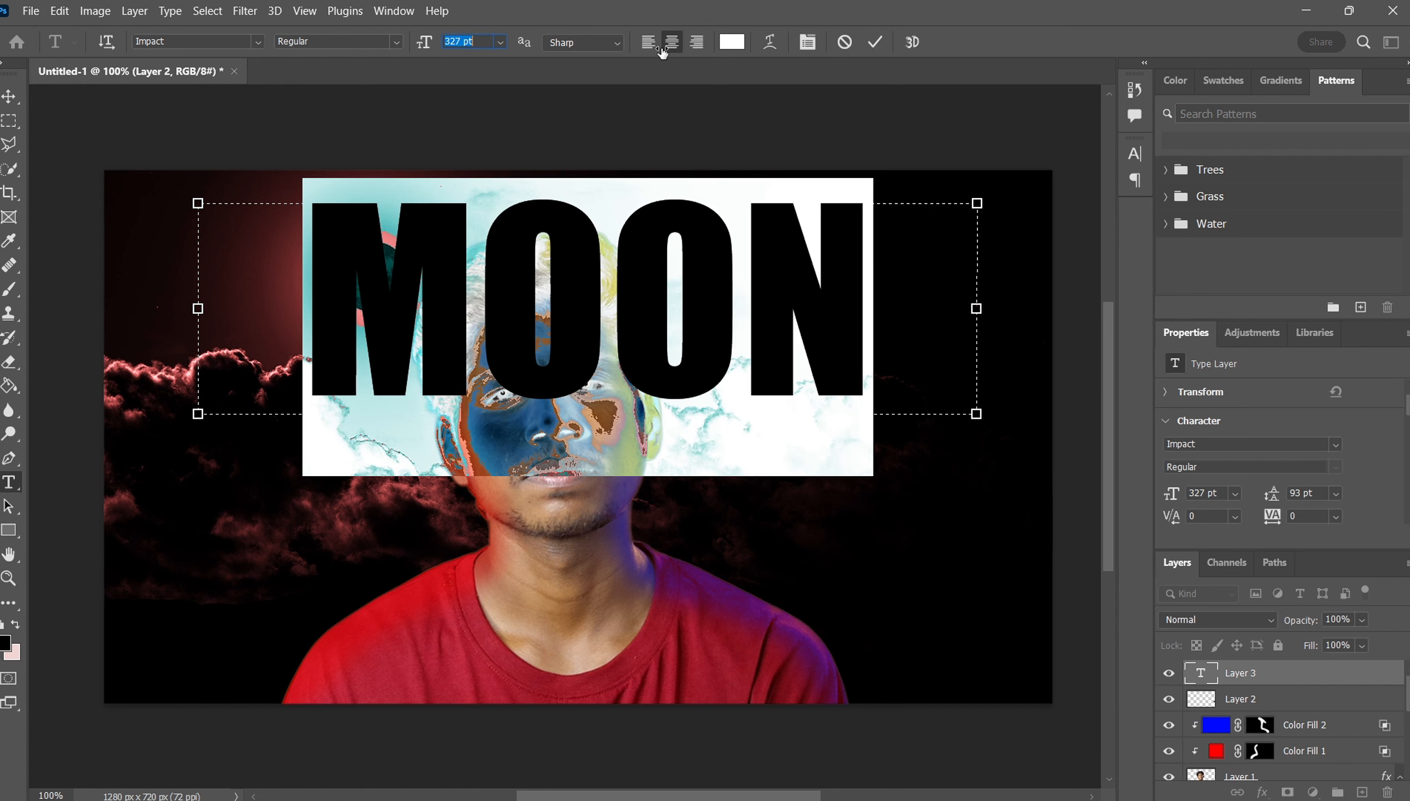
- Shift the MOON text slightly up and left, and place its layer directly below the man's Layer 1
{"action": "left_click", "coordinate": [9, 103]}
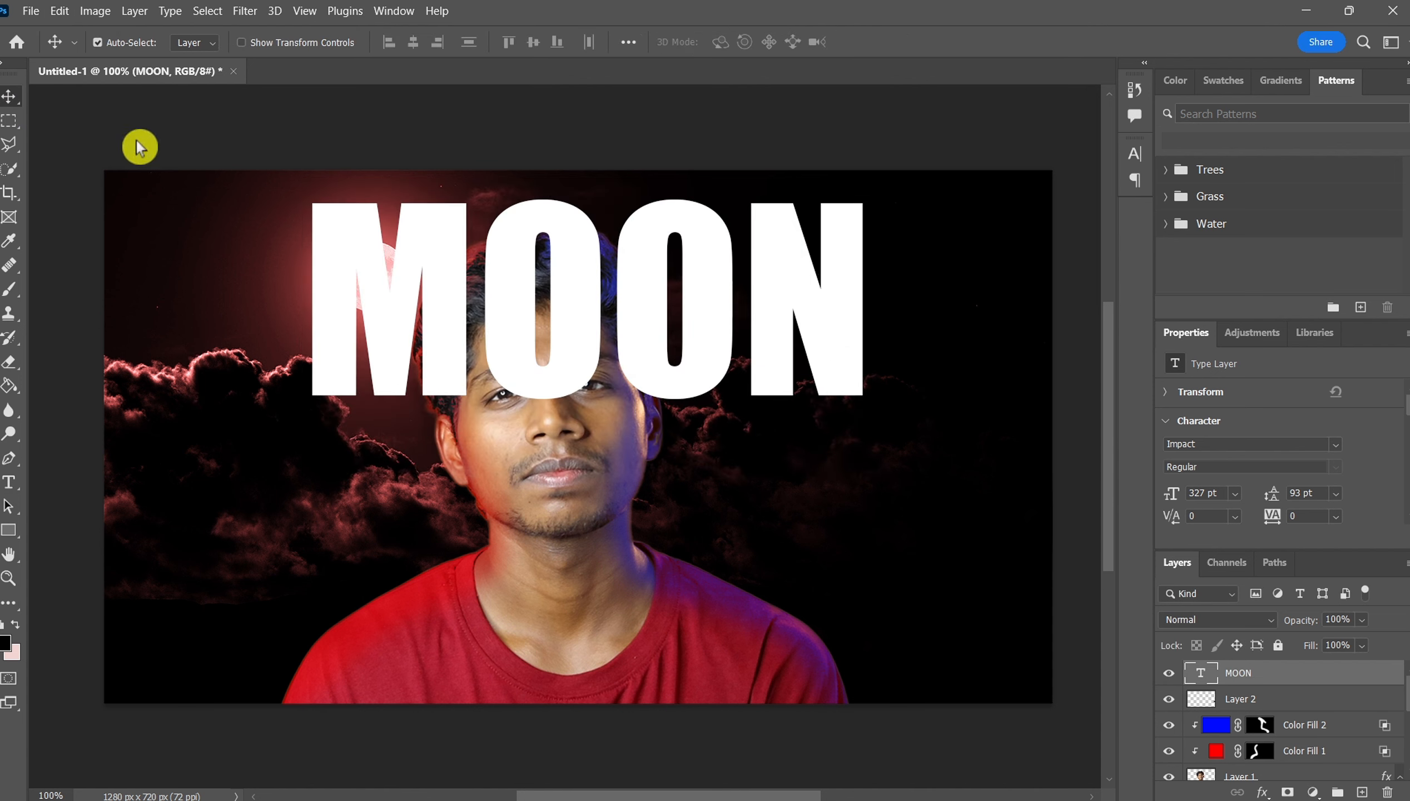
{"action": "left_click_drag", "start_coordinate": [718, 347], "coordinate": [700, 342]}
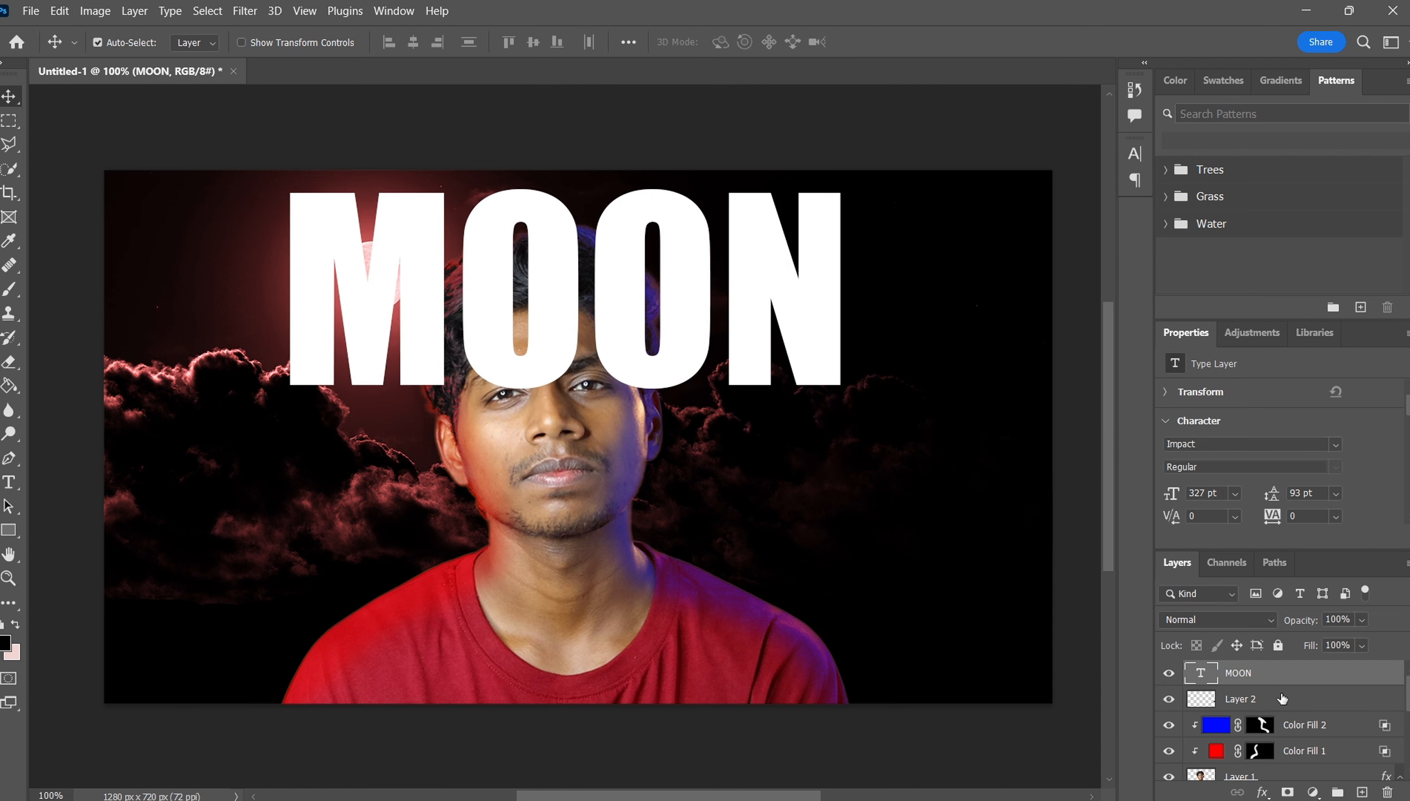
{"action": "left_click_drag", "start_coordinate": [1286, 689], "coordinate": [1287, 775]}
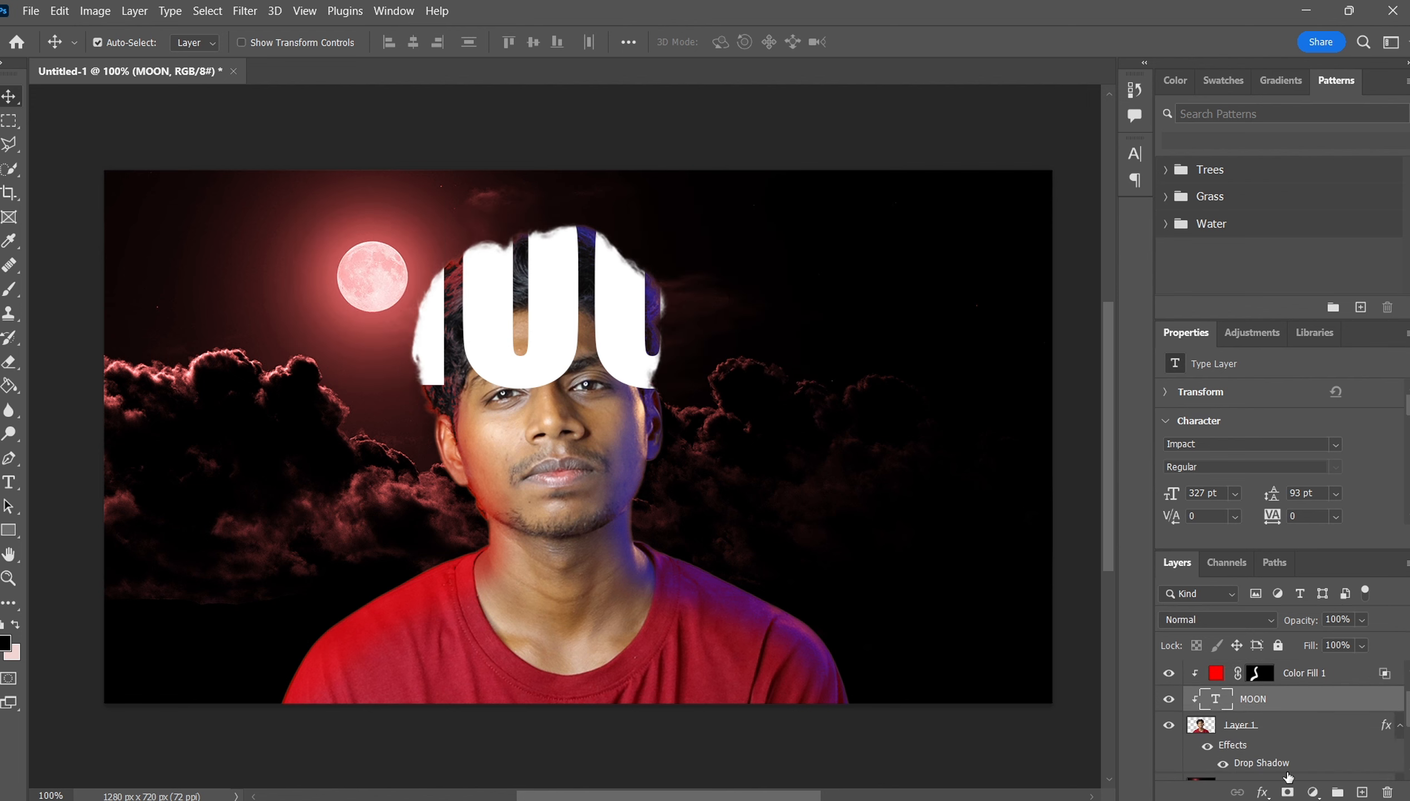
{"action": "left_click_drag", "start_coordinate": [1259, 701], "coordinate": [1271, 753]}
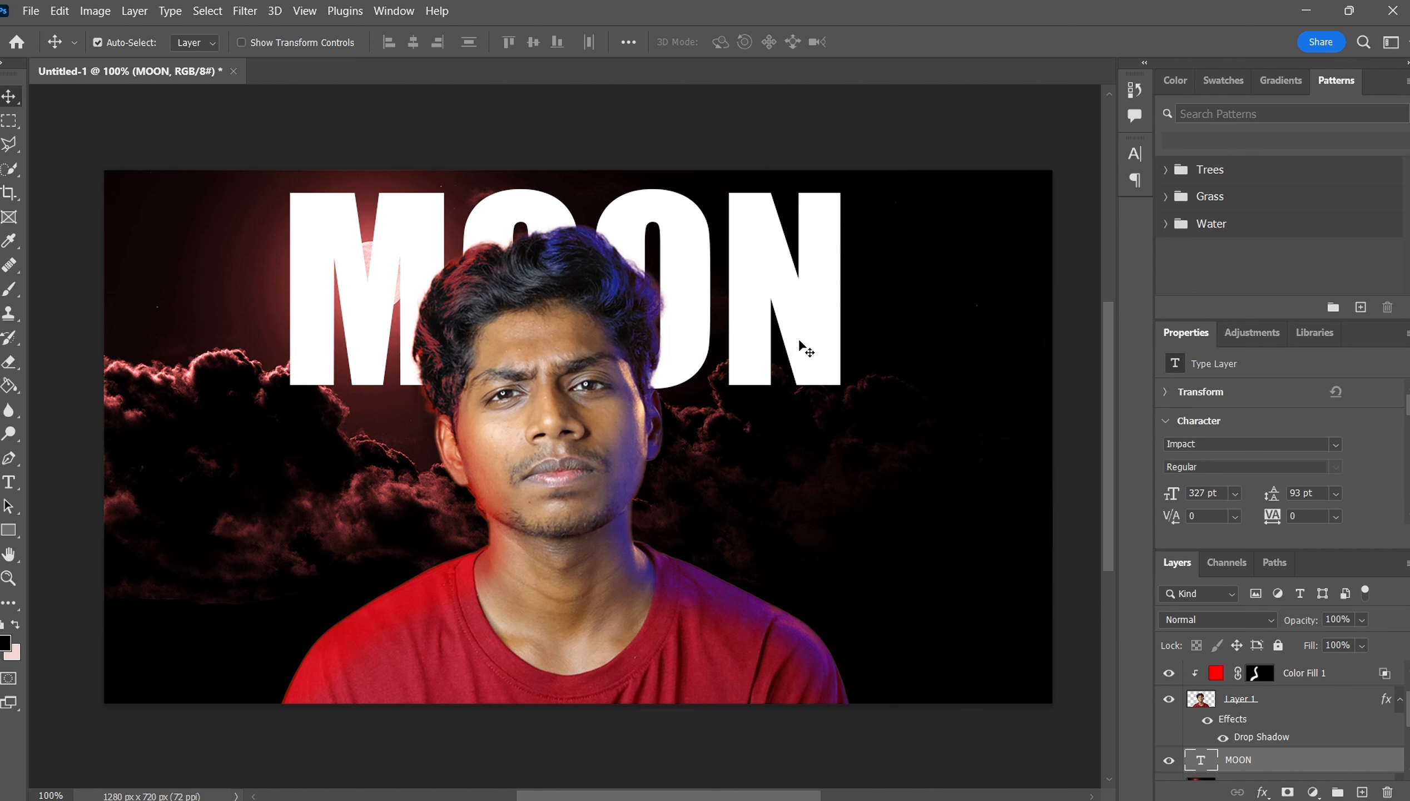
- Apply Bevel & Emboss and Stroke effects to the MOON text and nudge it slightly further left and up
{"action": "left_click_drag", "start_coordinate": [799, 343], "coordinate": [792, 462]}
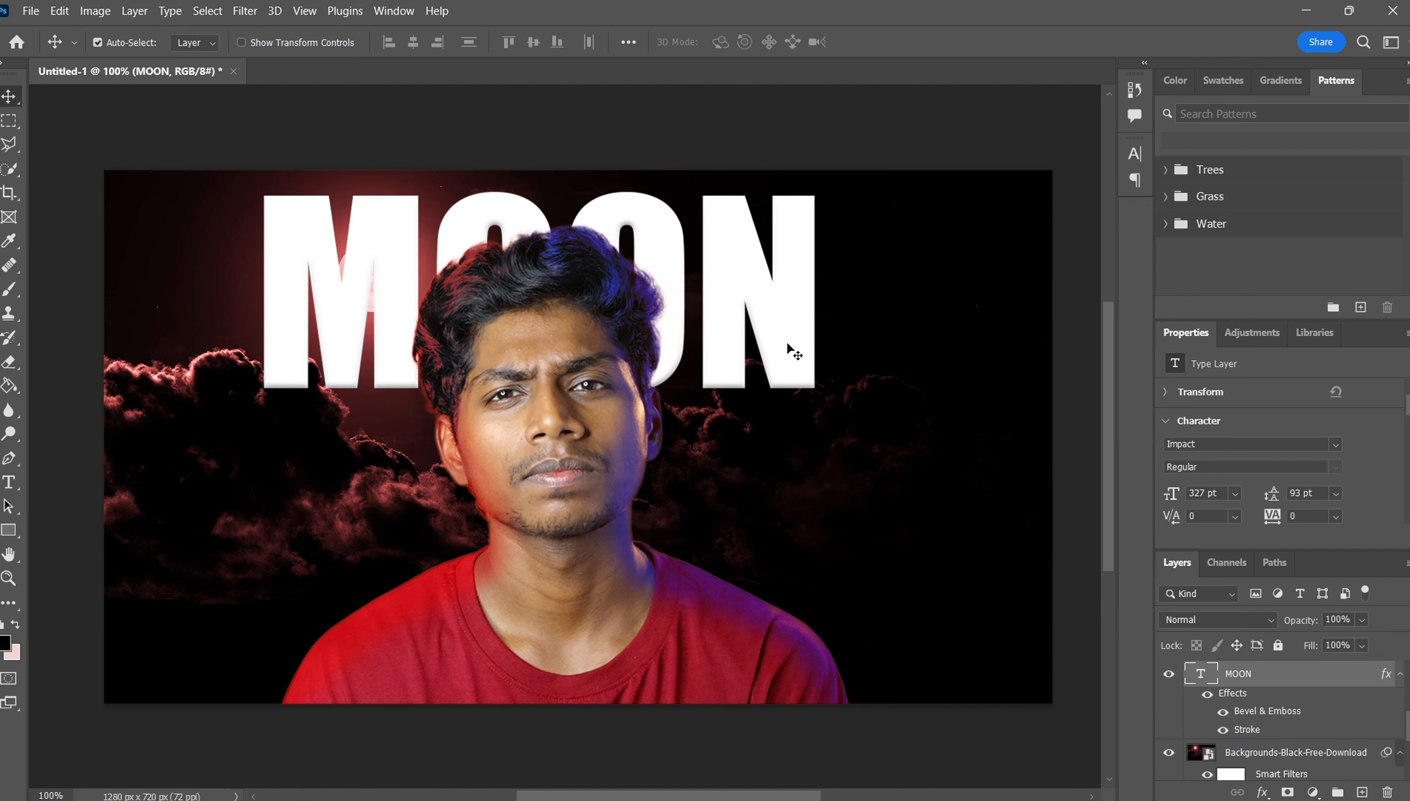
{"action": "key", "text": "shift+Up"}
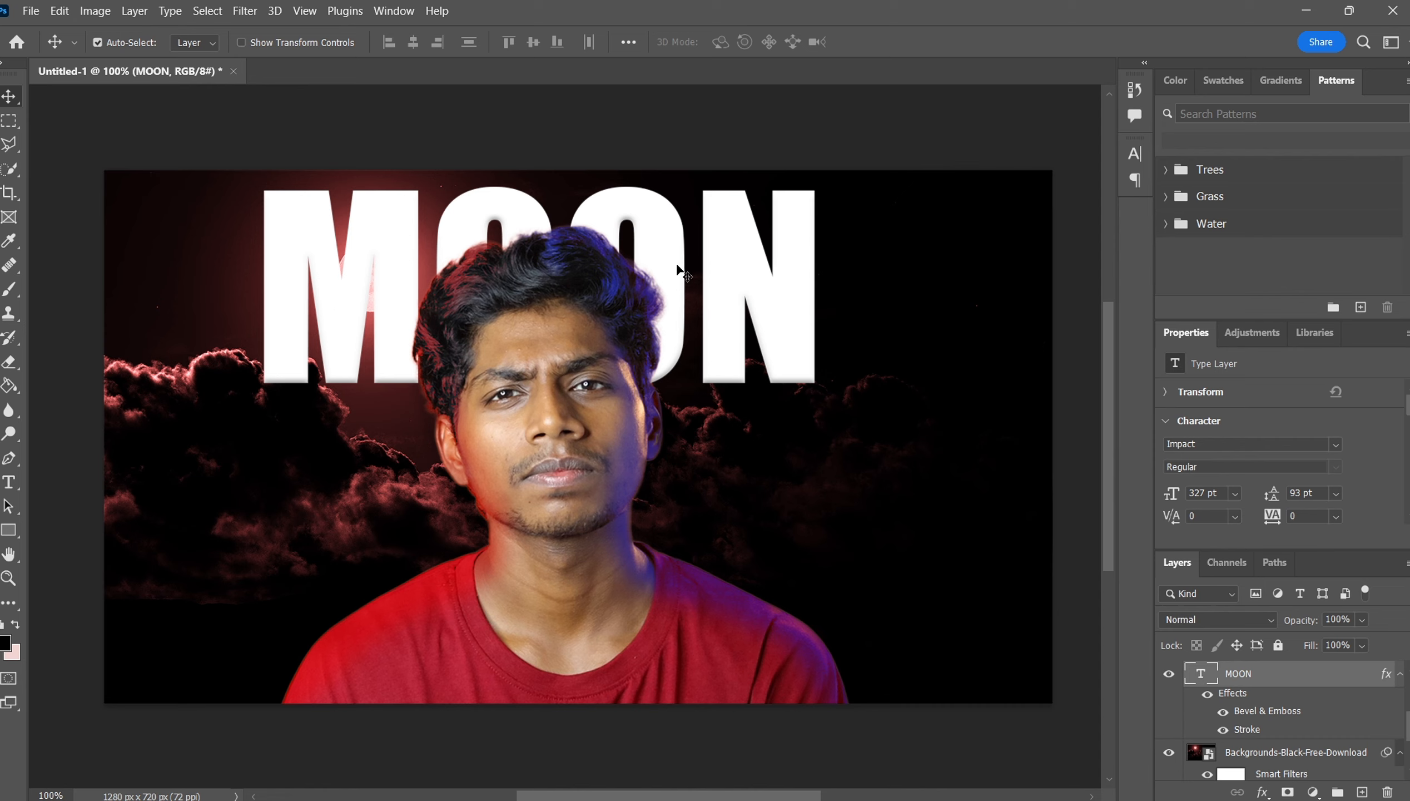
- Open the Export As settings for the finished composite and choose PNG as the file format
{"action": "left_click", "coordinate": [30, 11]}
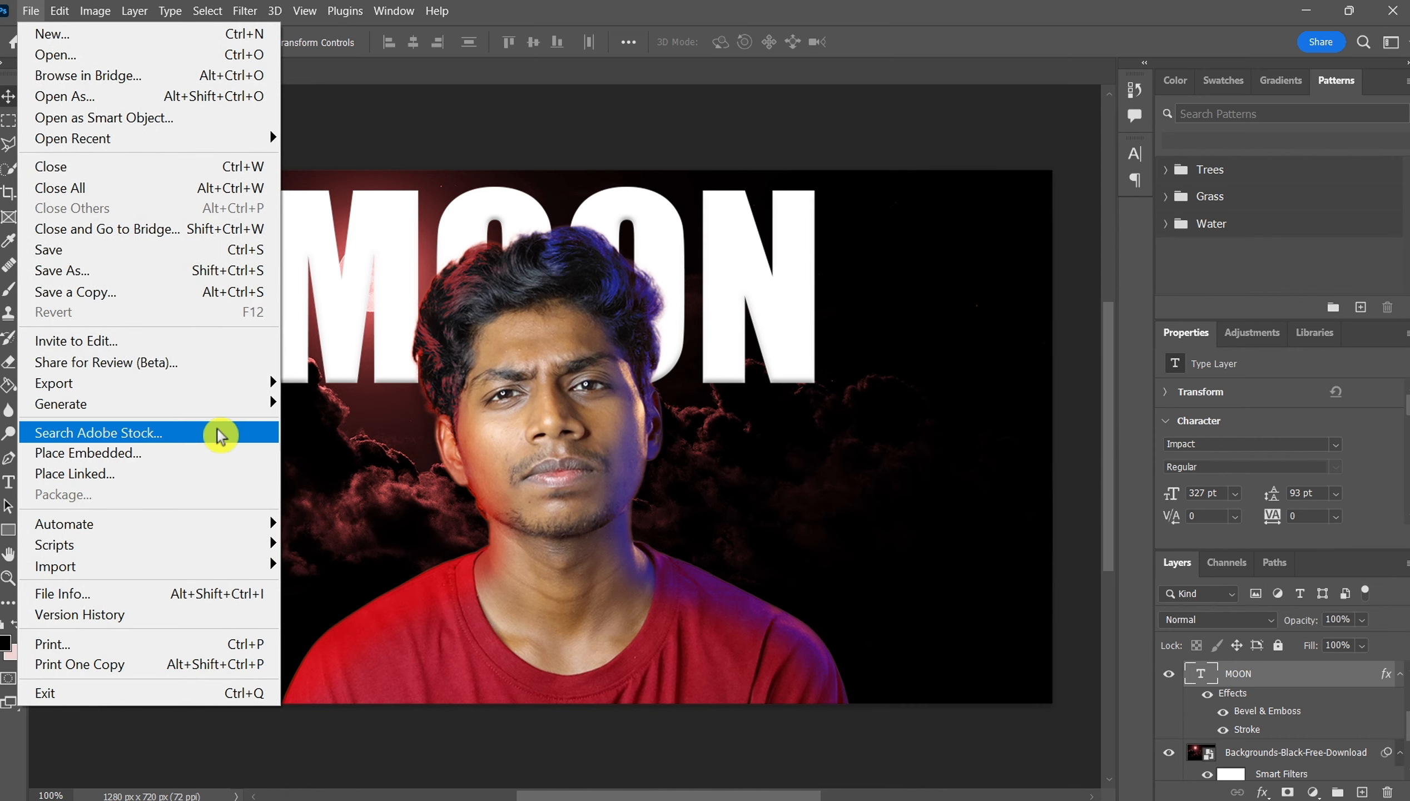
{"action": "mouse_move", "coordinate": [227, 386]}
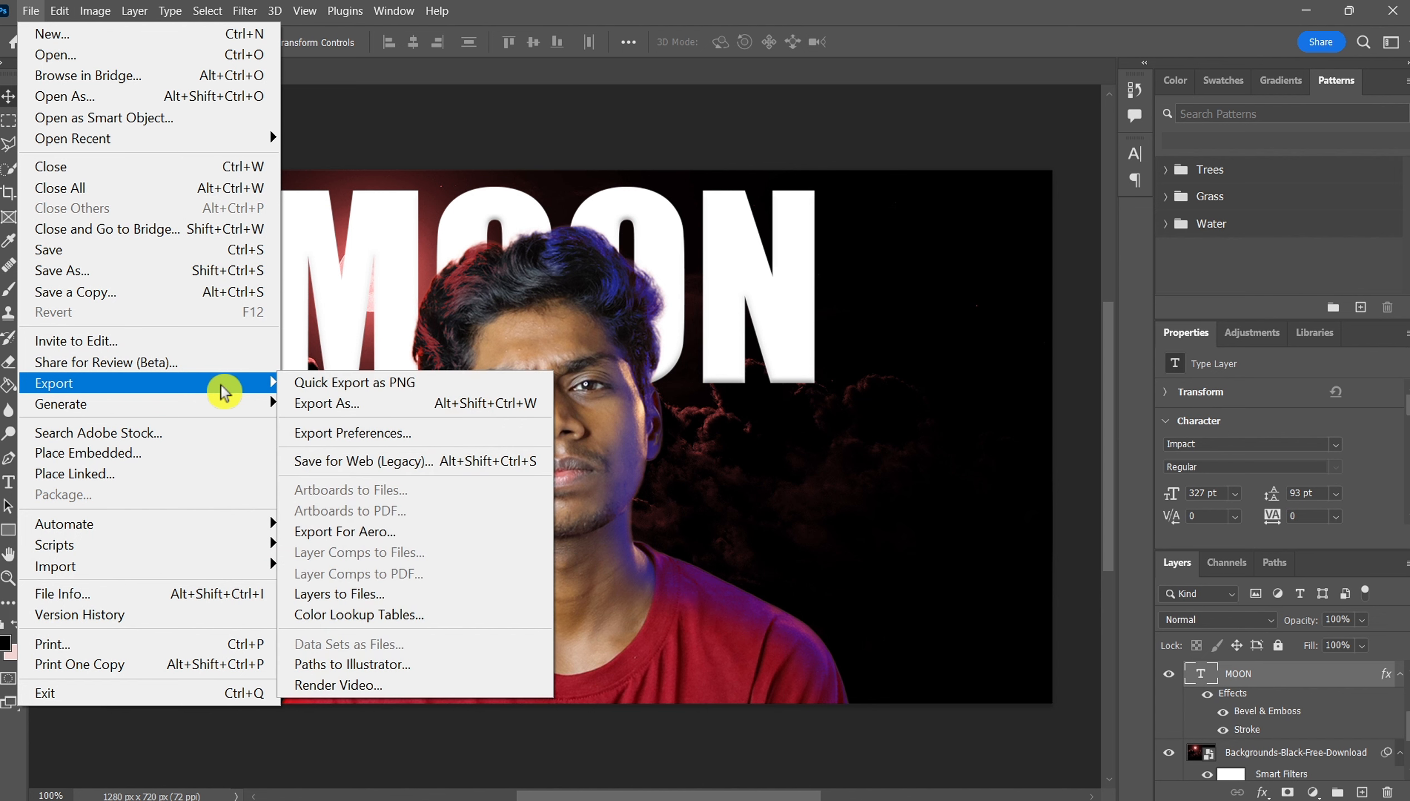
{"action": "left_click", "coordinate": [369, 407]}
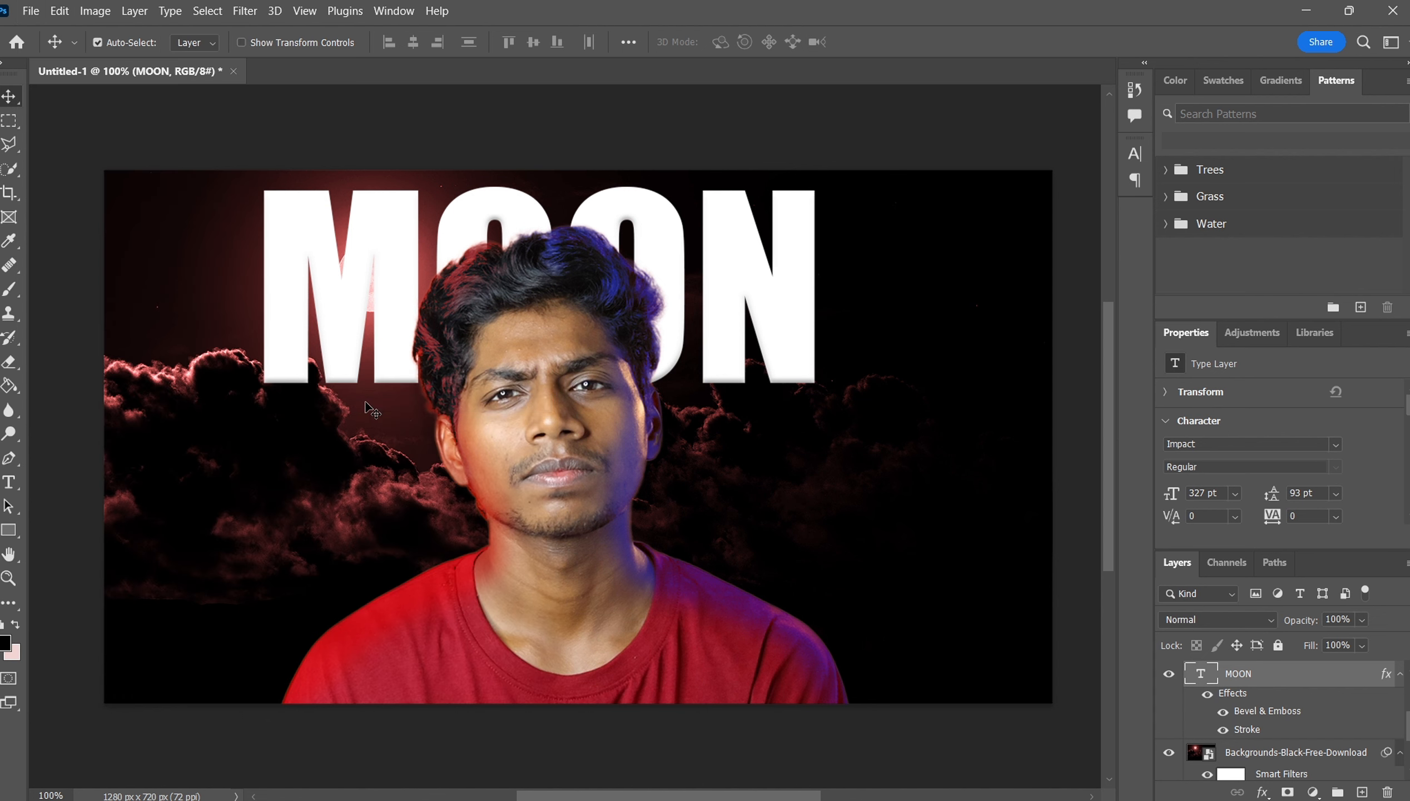
{"action": "key", "text": "ctrl+alt+shift+w"}
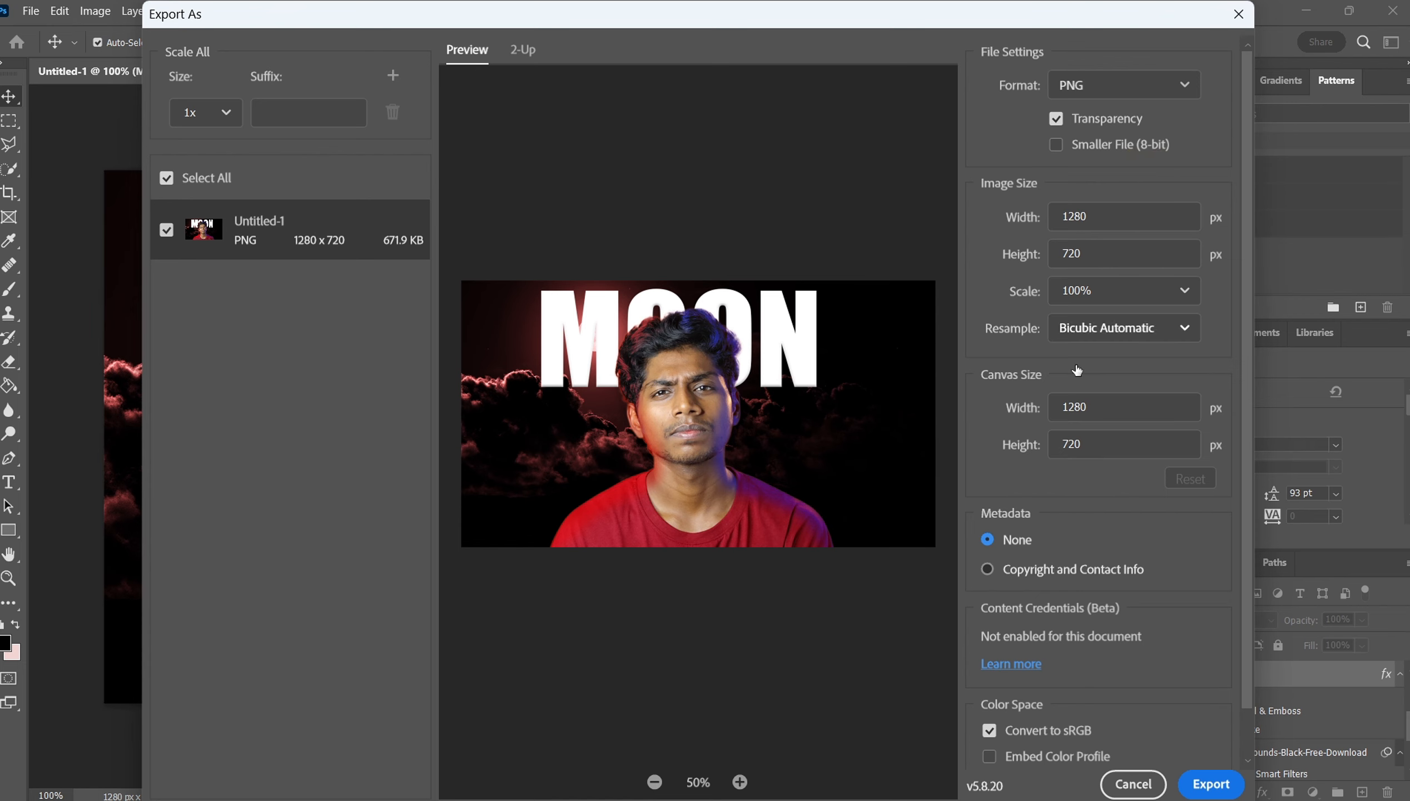
{"action": "scroll", "coordinate": [1098, 511], "scroll_direction": "down", "scroll_amount": 1}
{"action": "scroll", "coordinate": [1097, 508], "scroll_direction": "up", "scroll_amount": 1}
{"action": "scroll", "coordinate": [1095, 504], "scroll_direction": "down", "scroll_amount": 1}
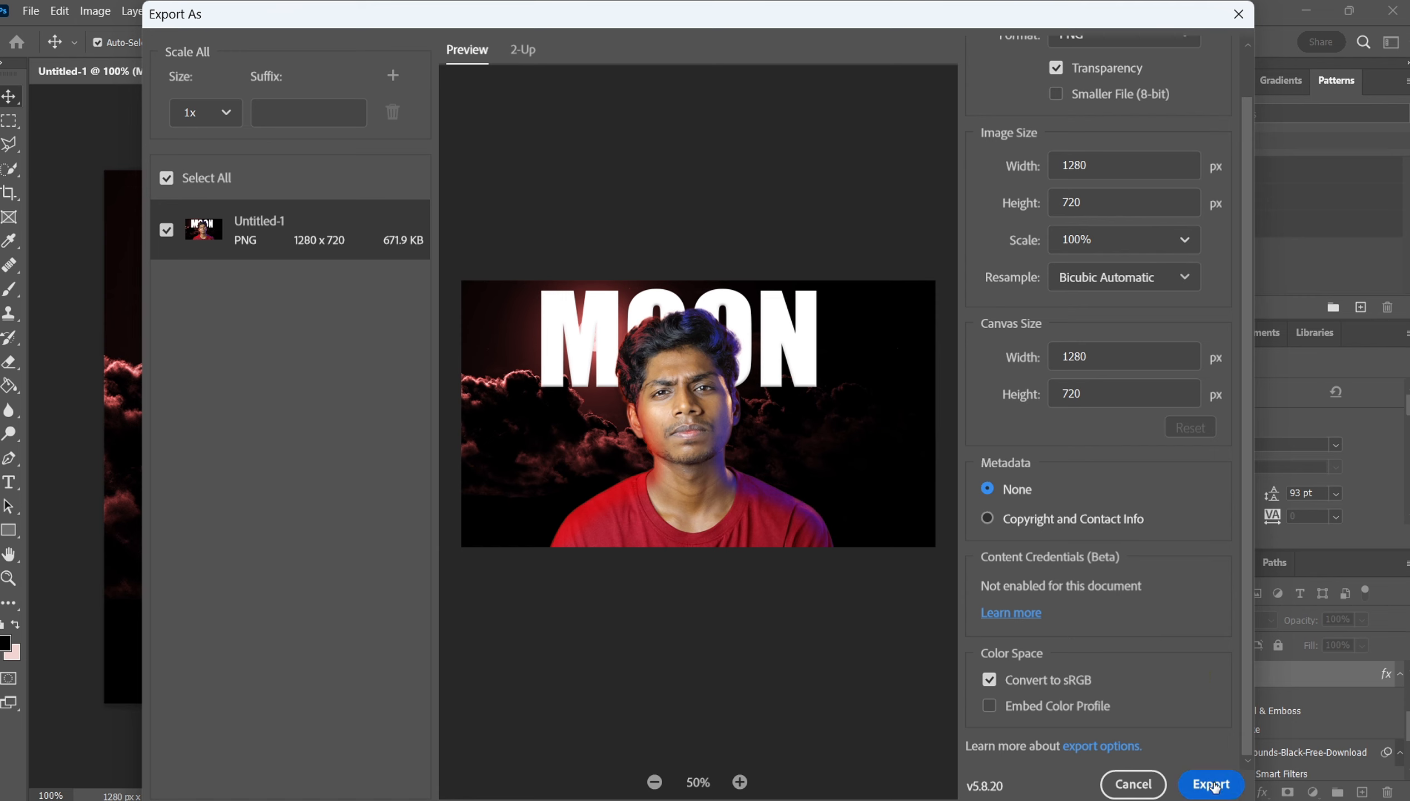
{"action": "scroll", "coordinate": [1064, 460], "scroll_direction": "up", "scroll_amount": 1}
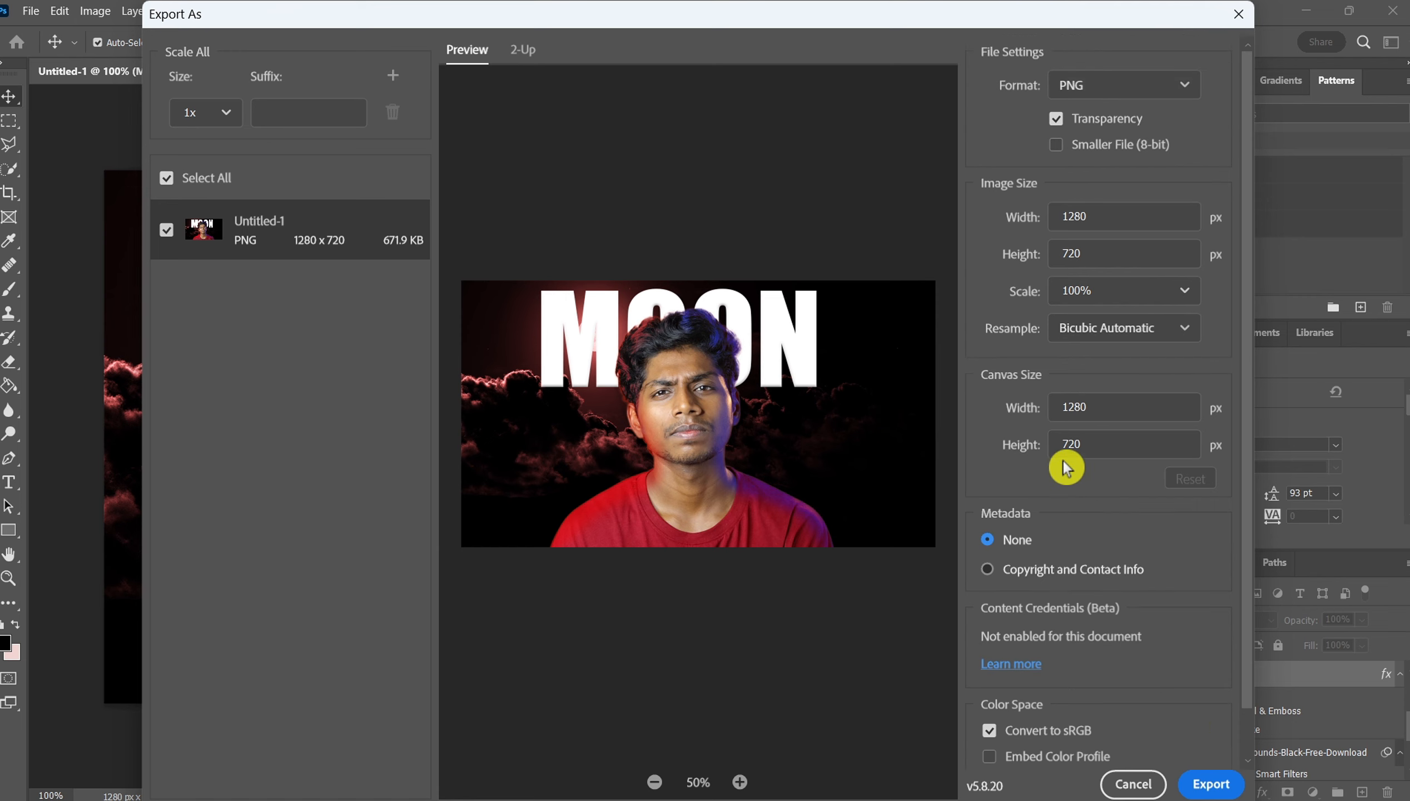
{"action": "left_click", "coordinate": [1156, 89]}
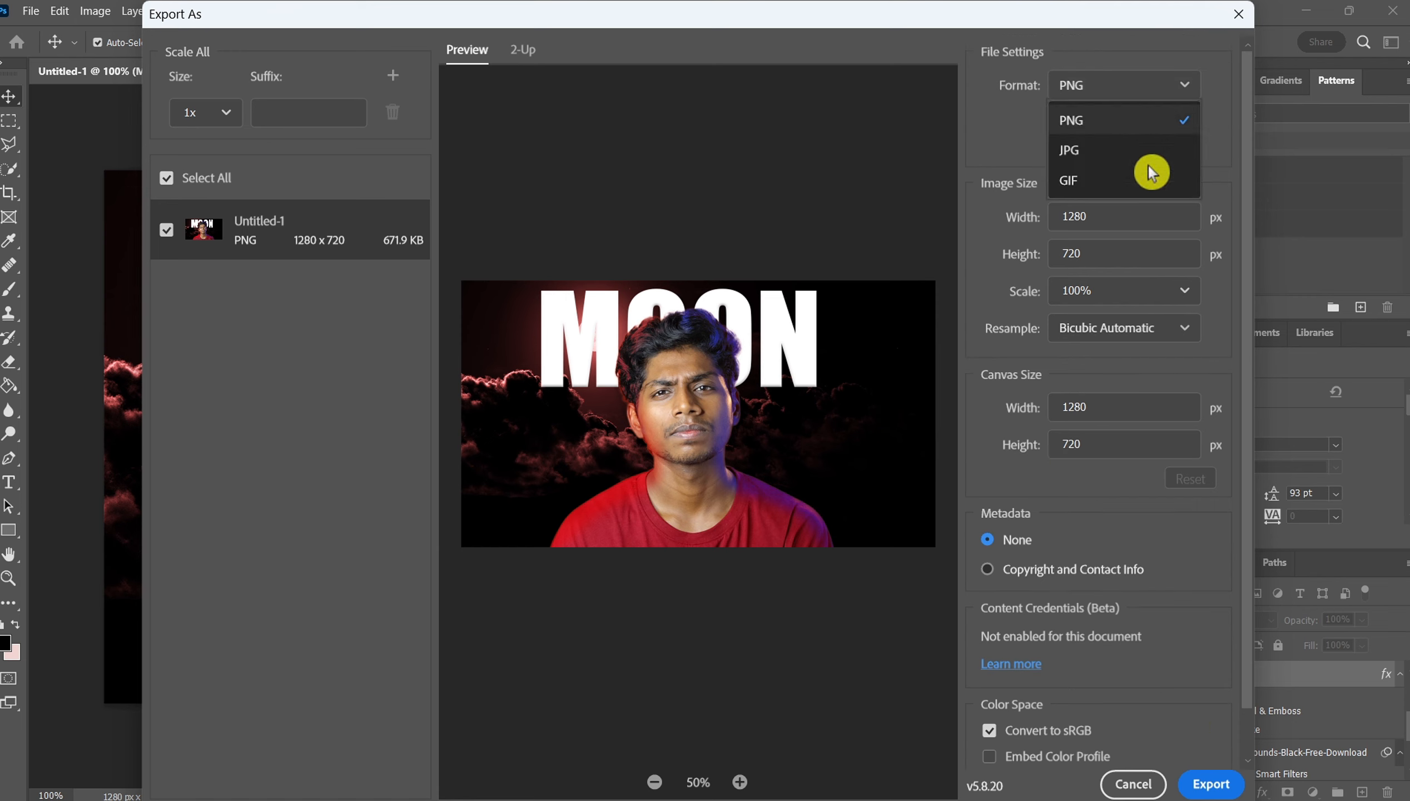
{"action": "left_click", "coordinate": [1150, 119]}
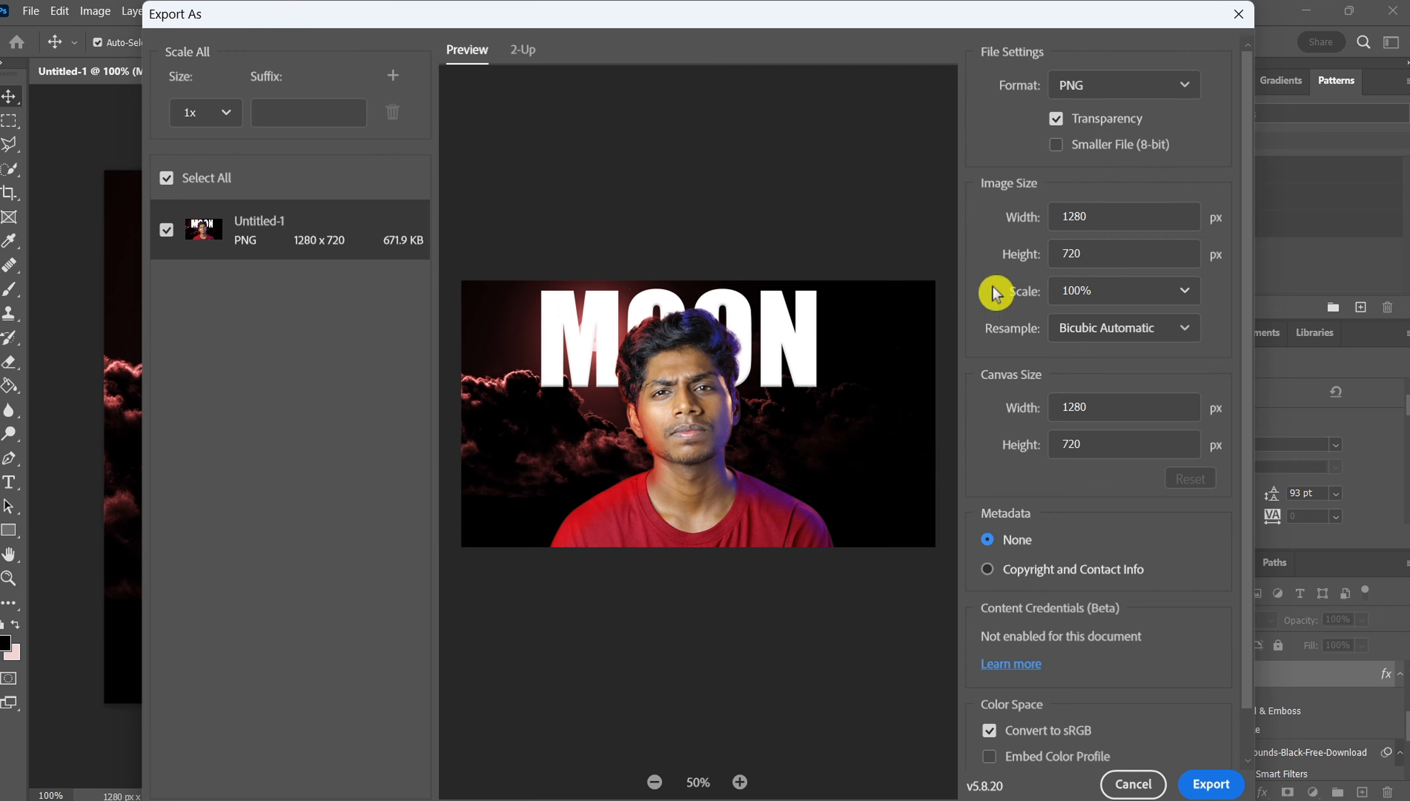
- Export the composite to the Desktop as a PNG file named MOON
{"action": "left_click", "coordinate": [1221, 792]}
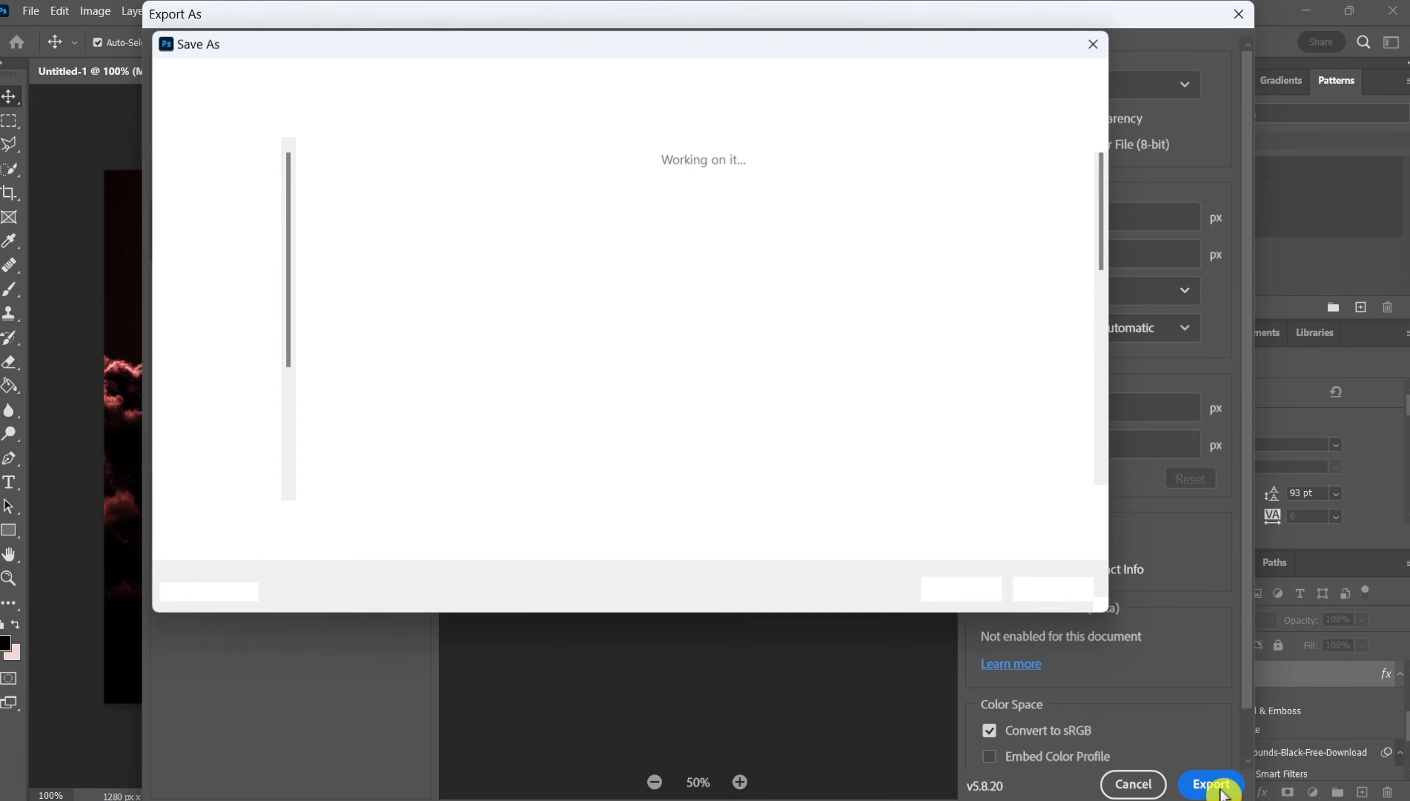
{"action": "key", "text": "BackSpace"}
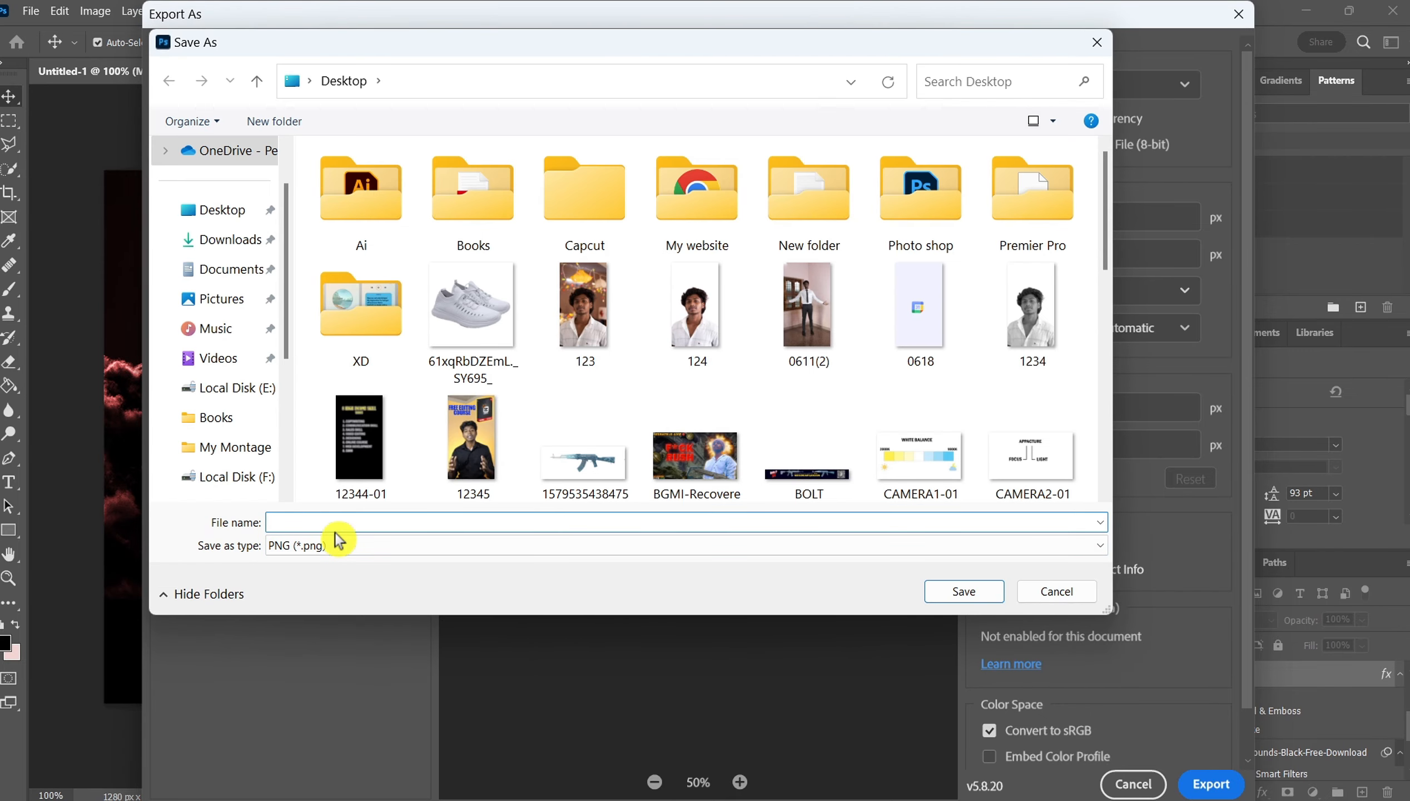
{"action": "type", "text": "MOON"}
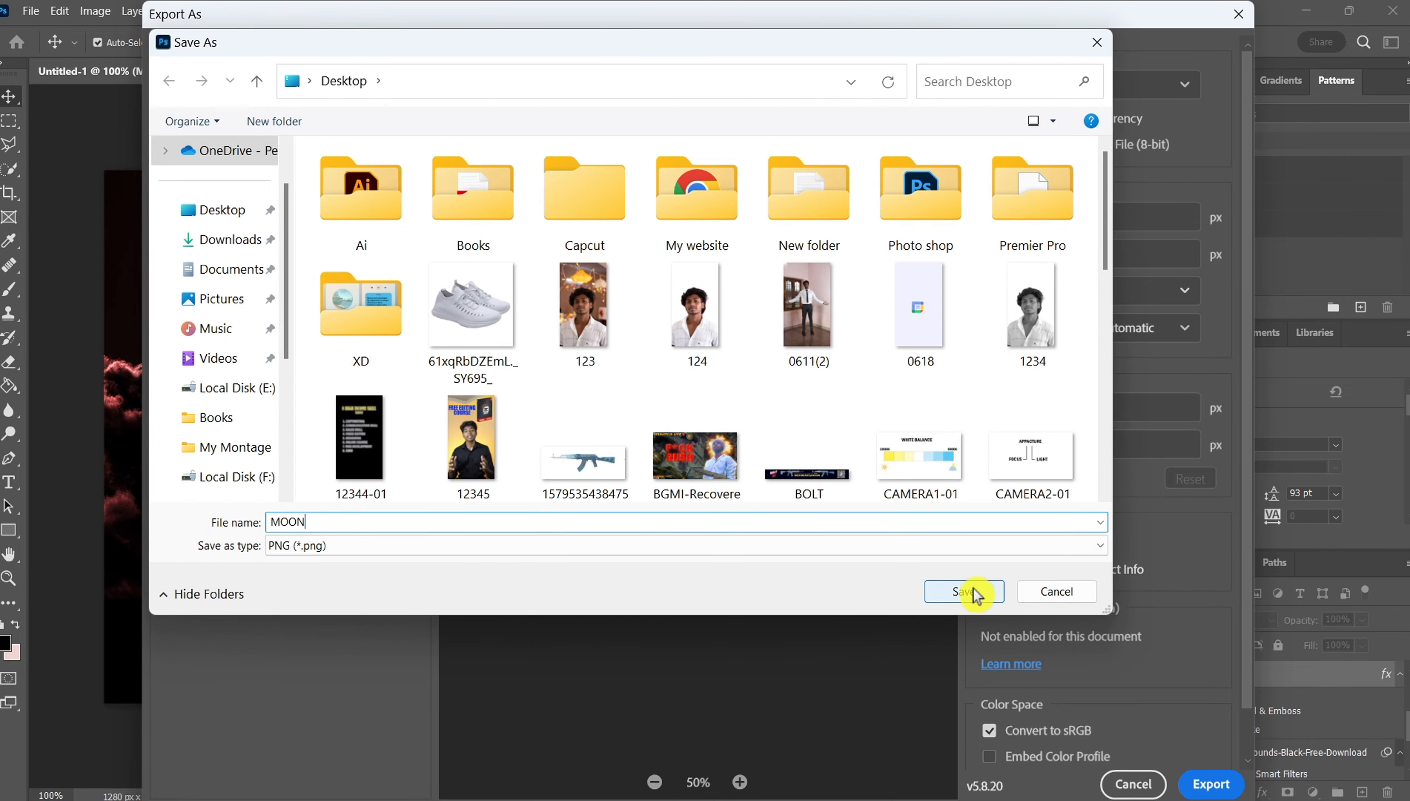